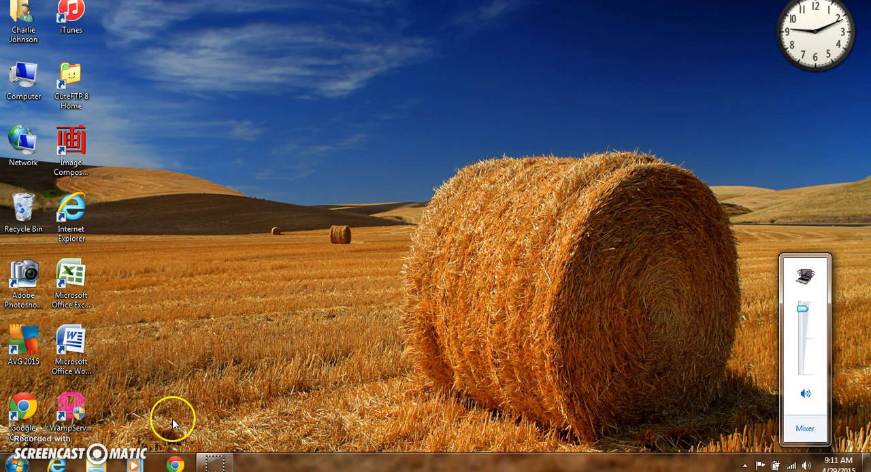
Step: Open Internet Explorer and search Google for "wamp"
left_click(210, 381)
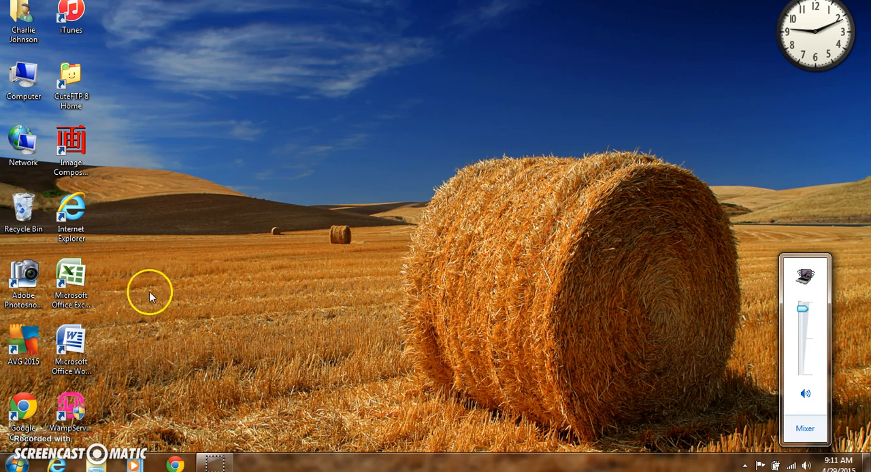
left_click(84, 218)
double_click(84, 218)
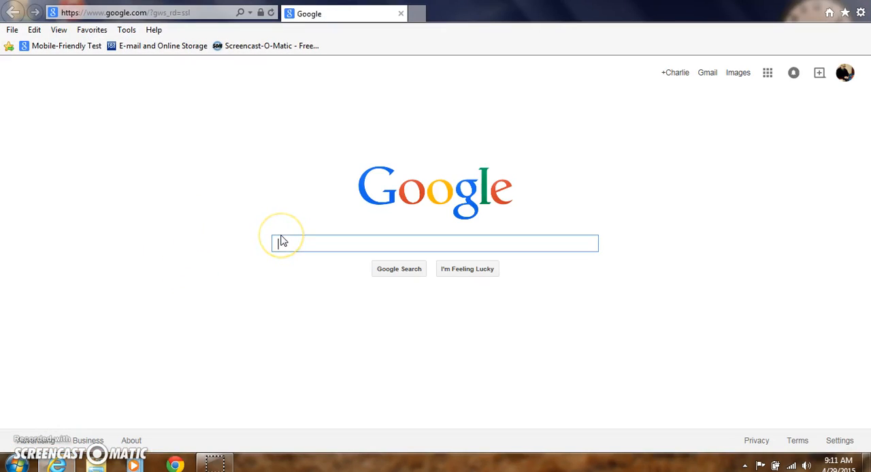
type("wamp")
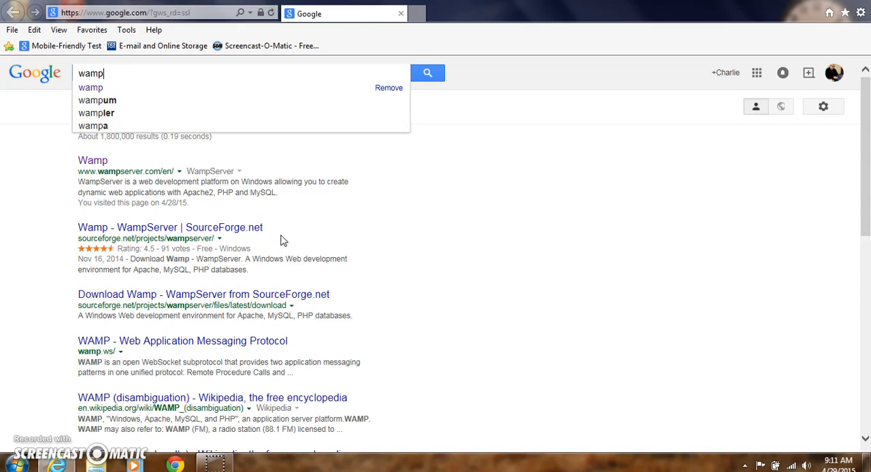
key("Return")
left_click(270, 239)
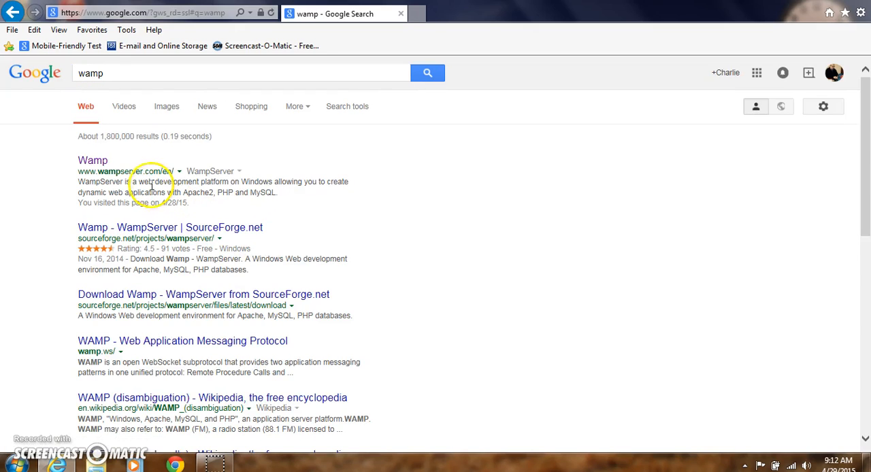
Step: View the downloads section of the WampServer website from the search results, and close the browser
left_click(95, 166)
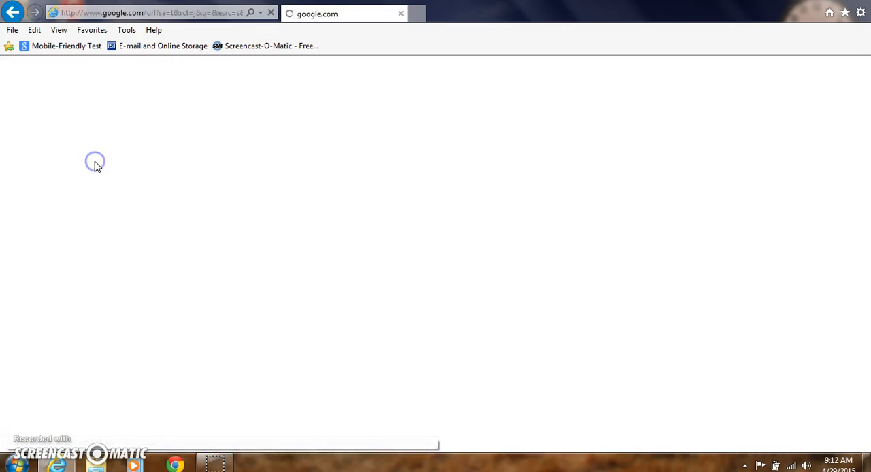
left_click(127, 178)
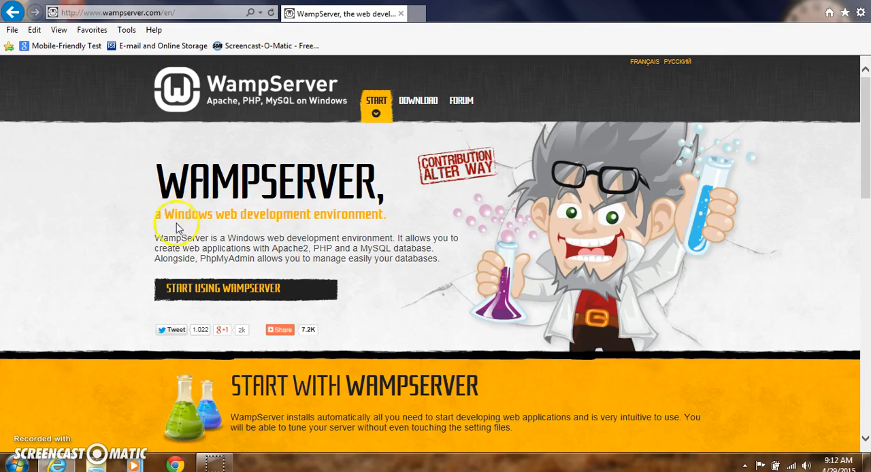
left_click(409, 105)
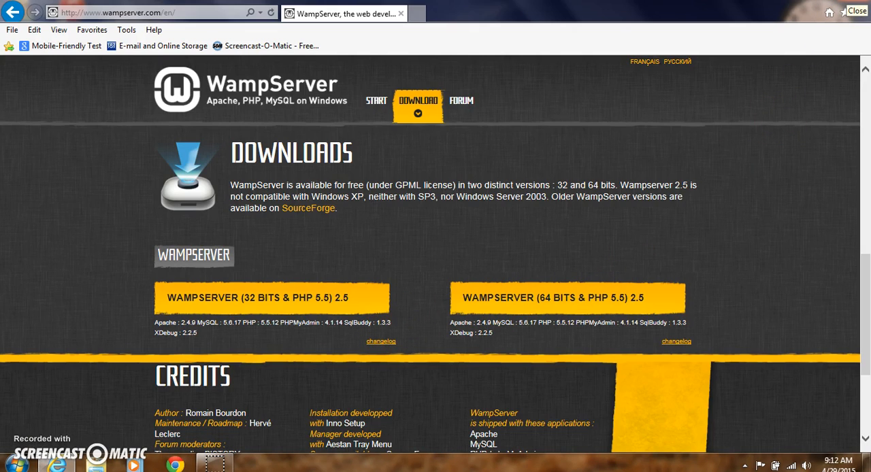
left_click(862, 4)
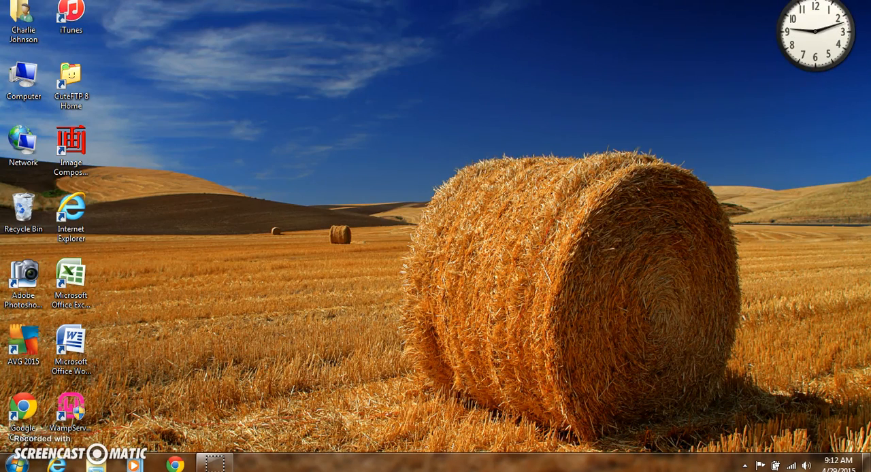
Step: Put the running WampServer online from the hidden system tray programs
left_click(744, 467)
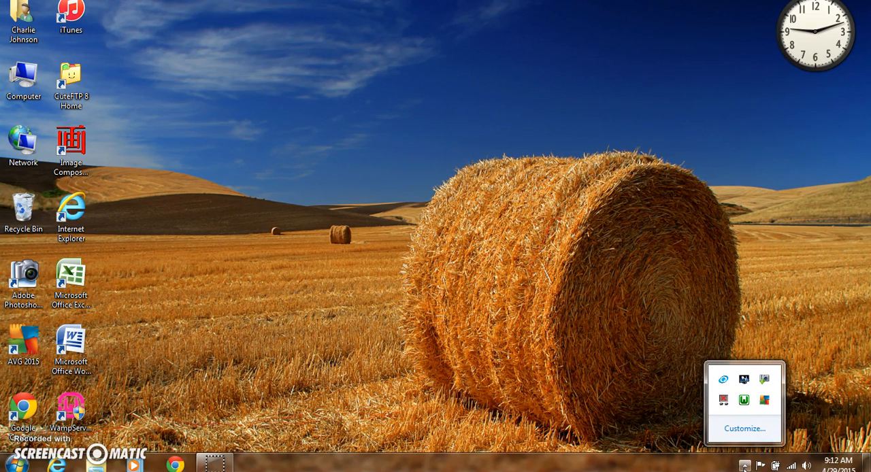
left_click(745, 402)
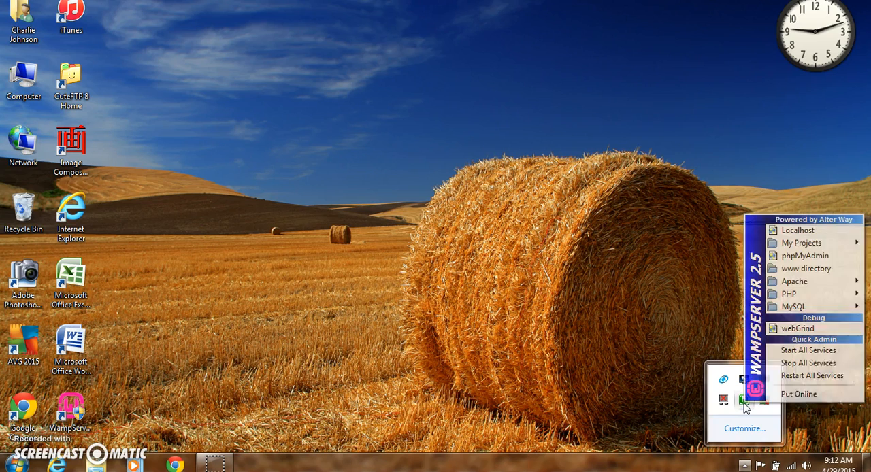
left_click(789, 395)
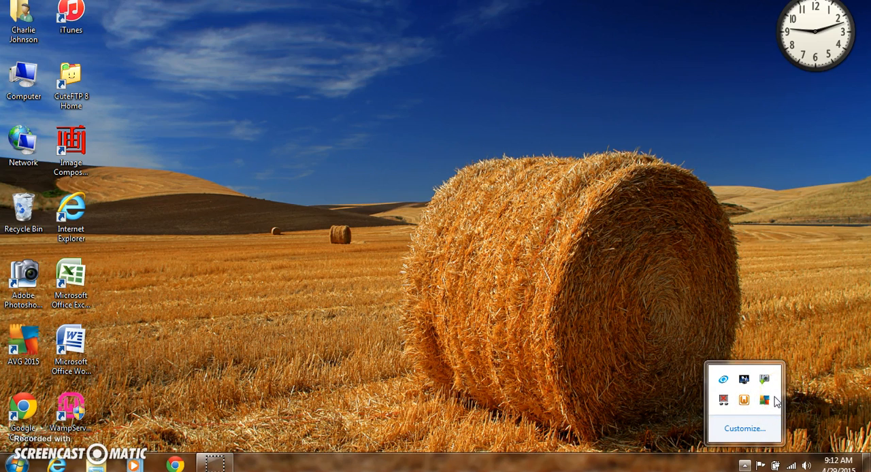
left_click(745, 421)
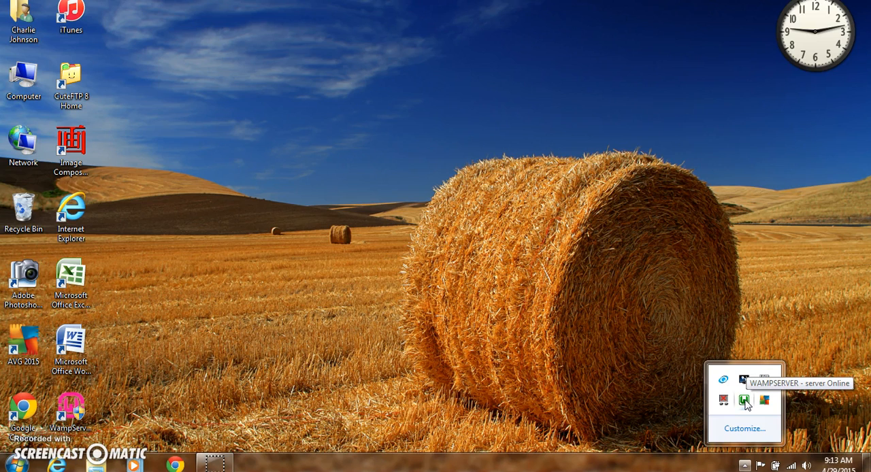
Step: Open phpMyAdmin from WampServer and go to the server's database list
left_click(745, 401)
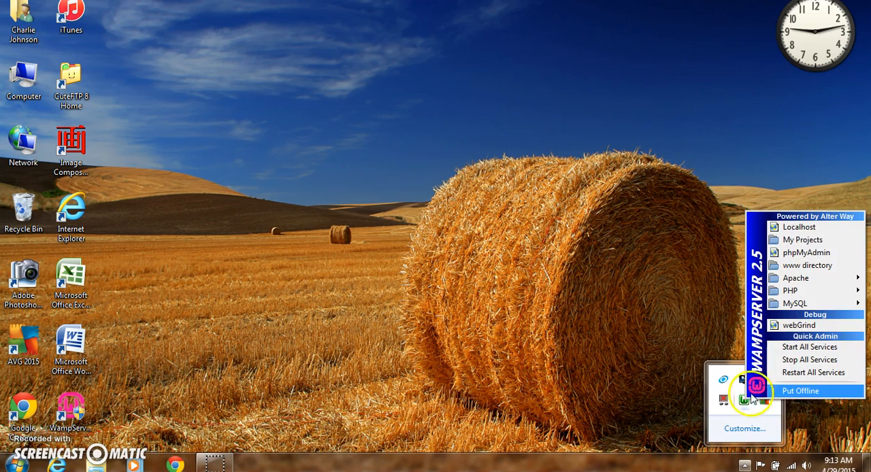
left_click(786, 256)
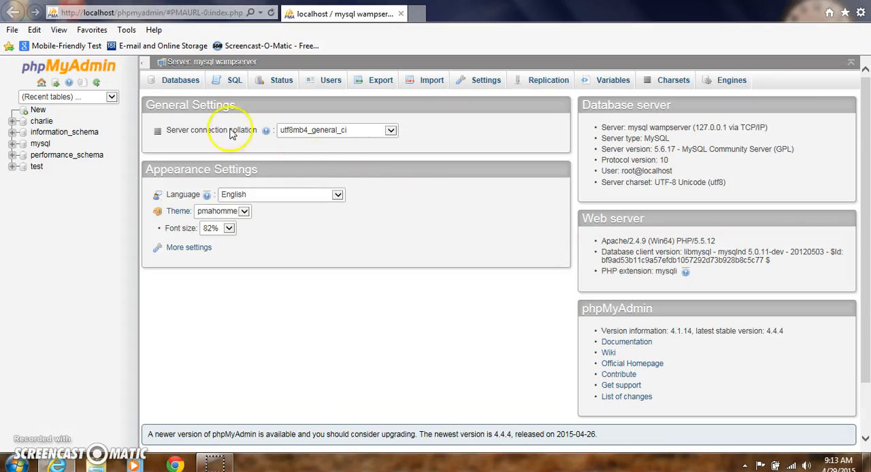
left_click(177, 81)
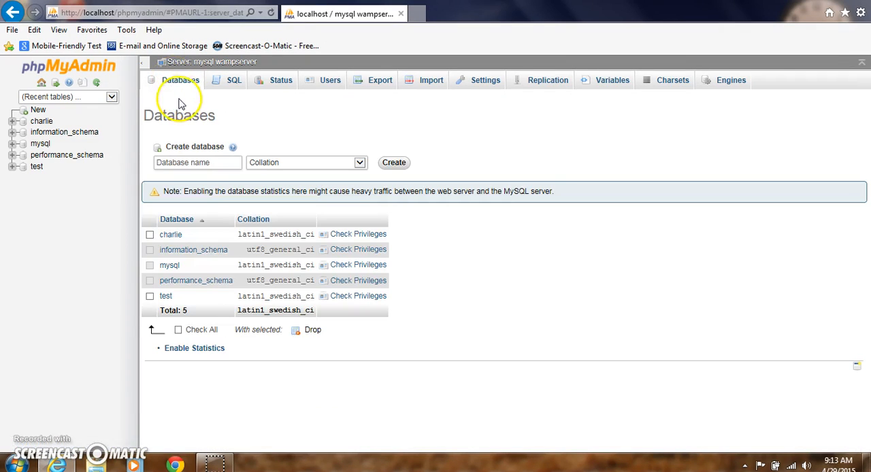
Step: Create a database named joomla with the collation utf8_general_ci
left_click(204, 164)
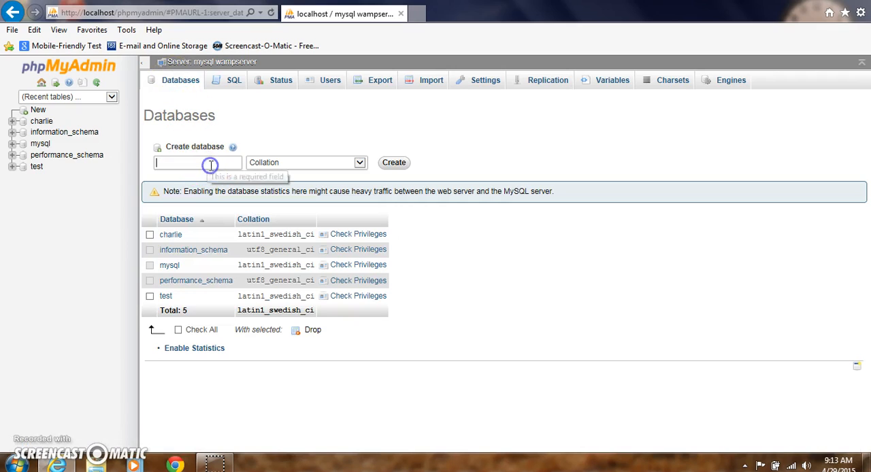
type("joomla")
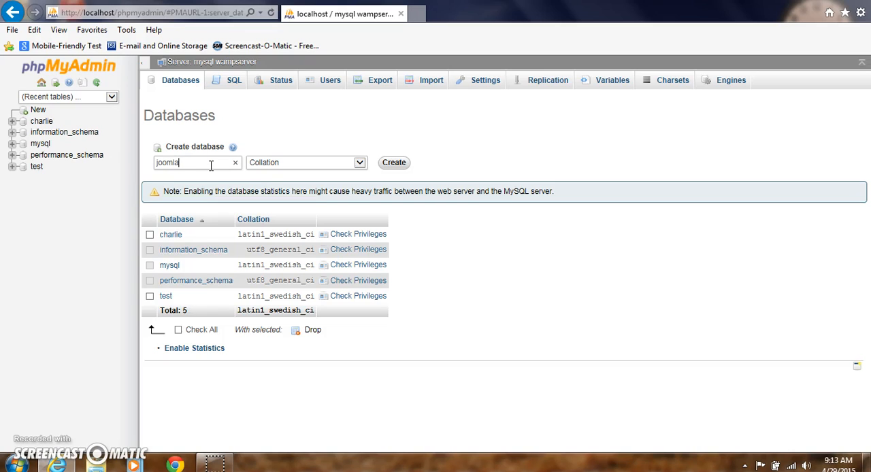
left_click(232, 164)
left_click(249, 168)
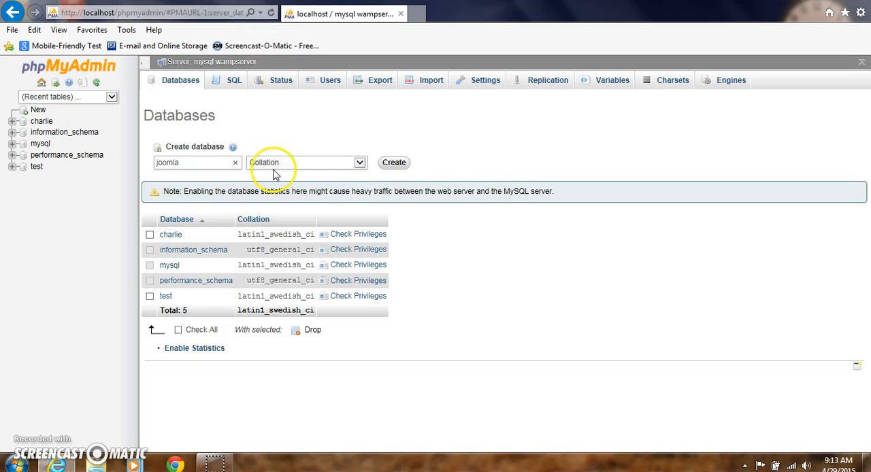
left_click(361, 164)
left_click_drag(363, 197, 360, 366)
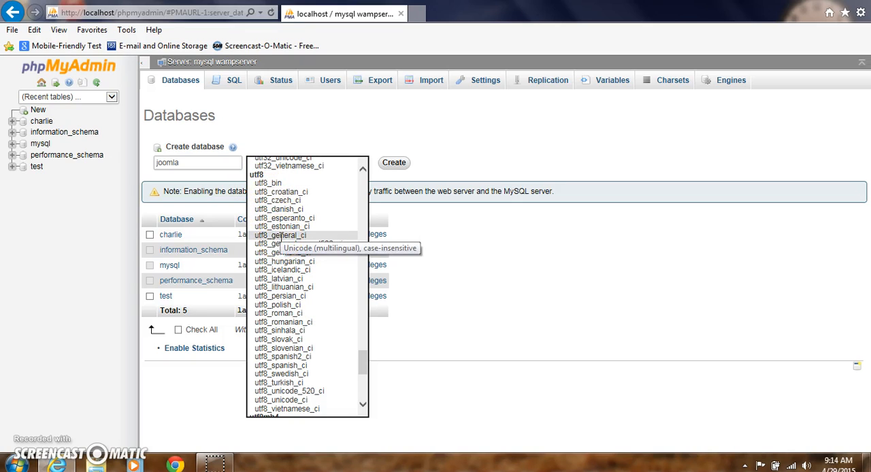
left_click(279, 235)
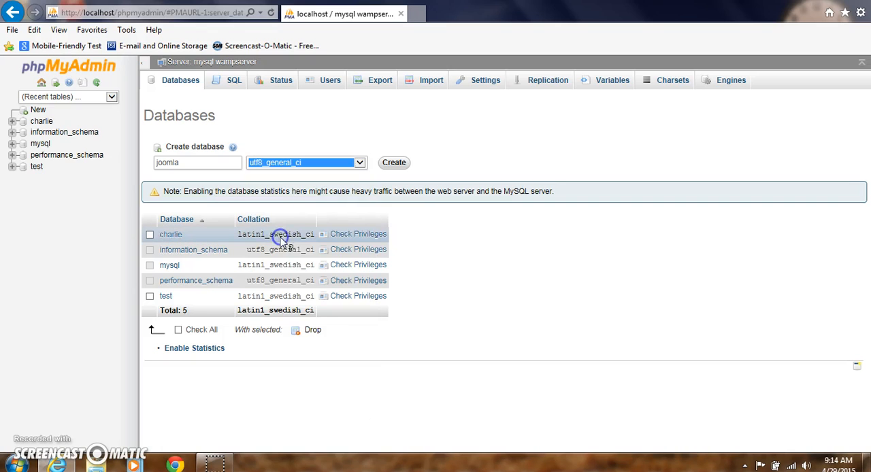
left_click(386, 169)
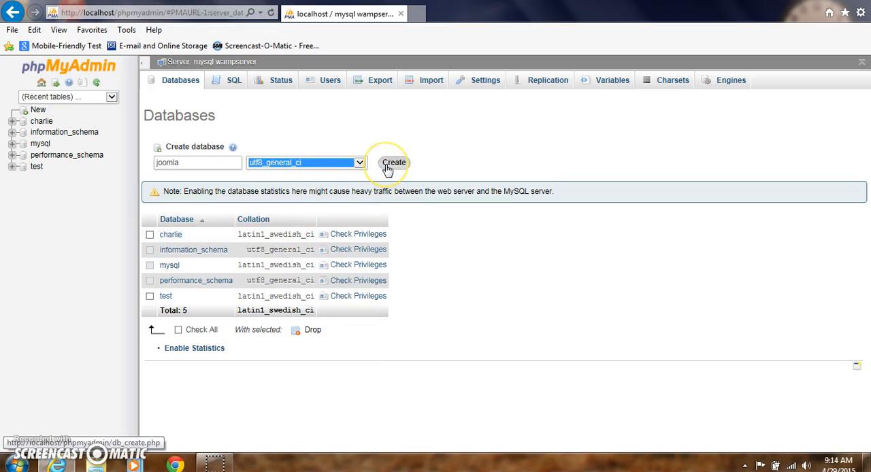
left_click(386, 169)
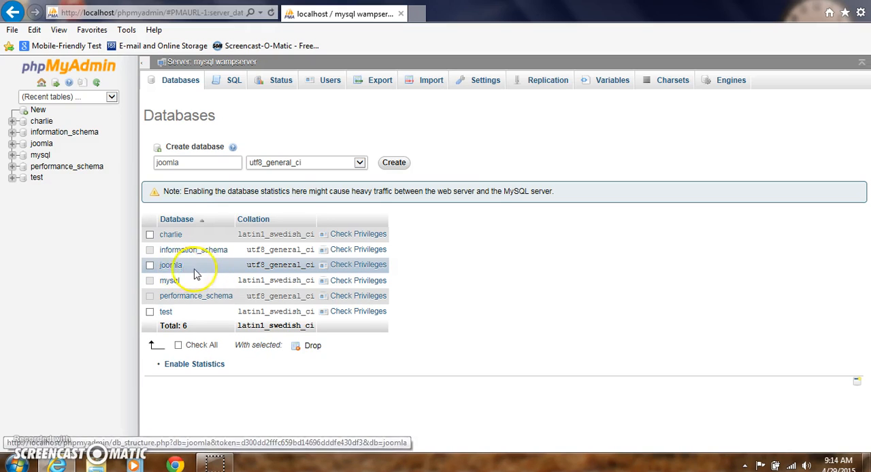
Step: Begin a new user for the joomla database with user name admin, host Local, and the account password entered in both password fields
left_click(345, 270)
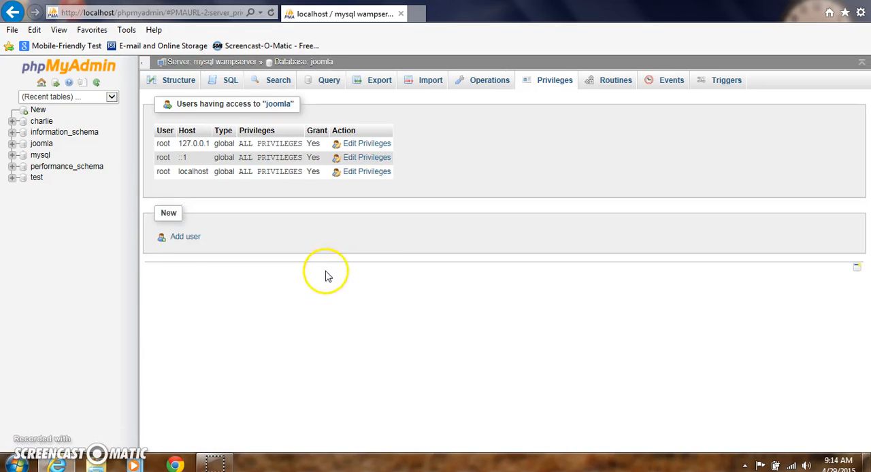
left_click(182, 240)
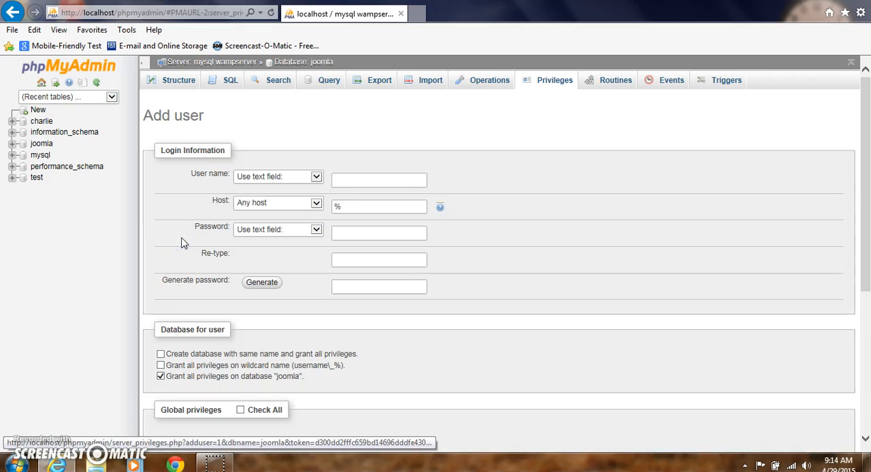
left_click(347, 180)
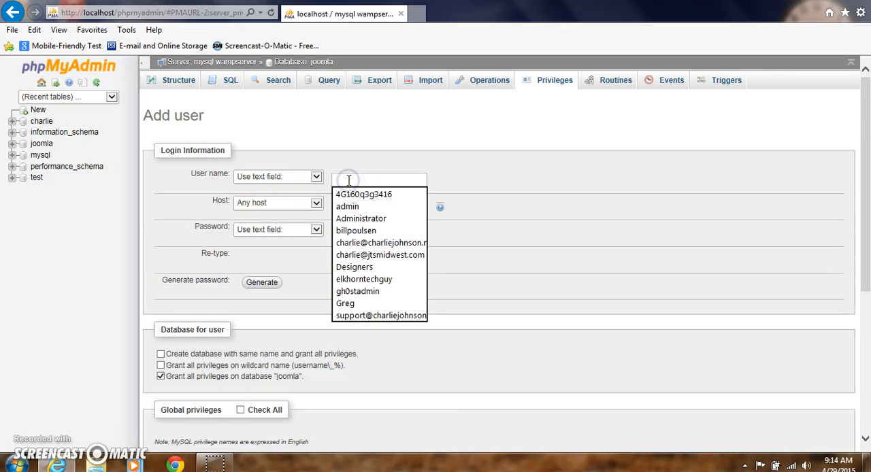
left_click(338, 207)
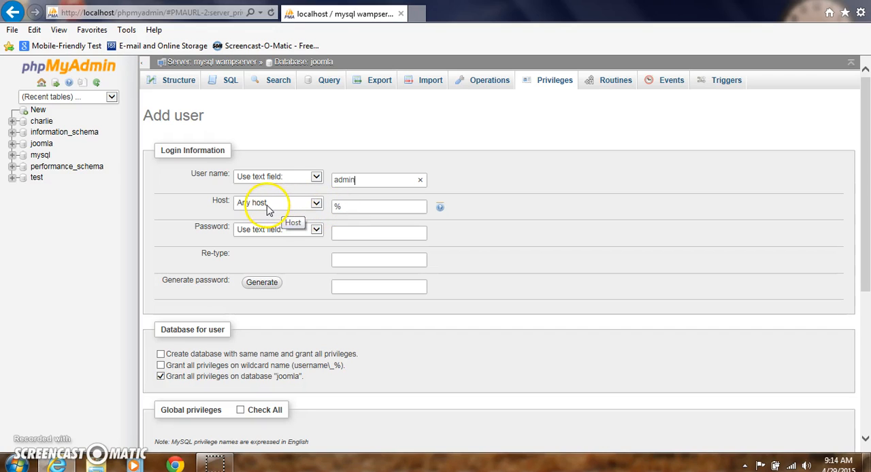
left_click(317, 204)
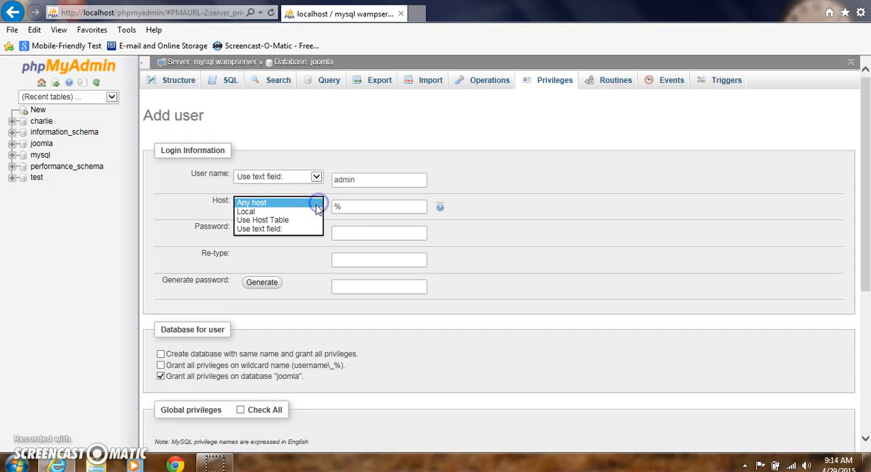
left_click(290, 211)
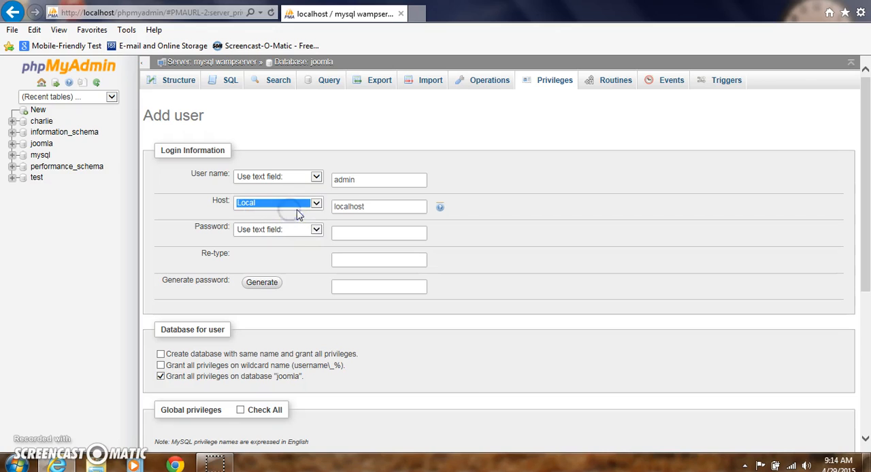
left_click(342, 234)
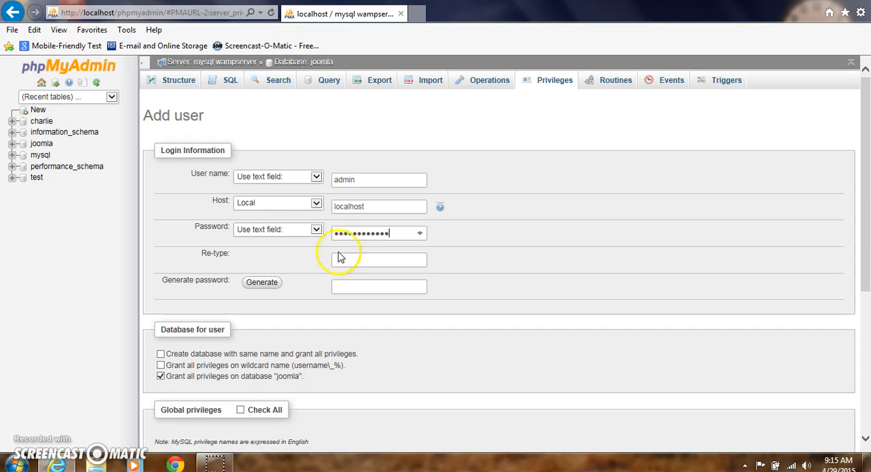
left_click(339, 259)
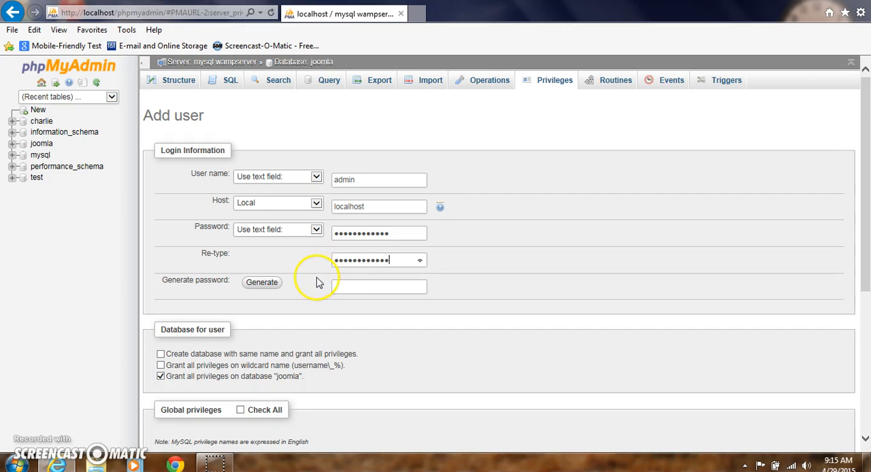
Step: Grant the new user all global privileges, submit the account, and close phpMyAdmin
scroll(324, 277, "down", 3)
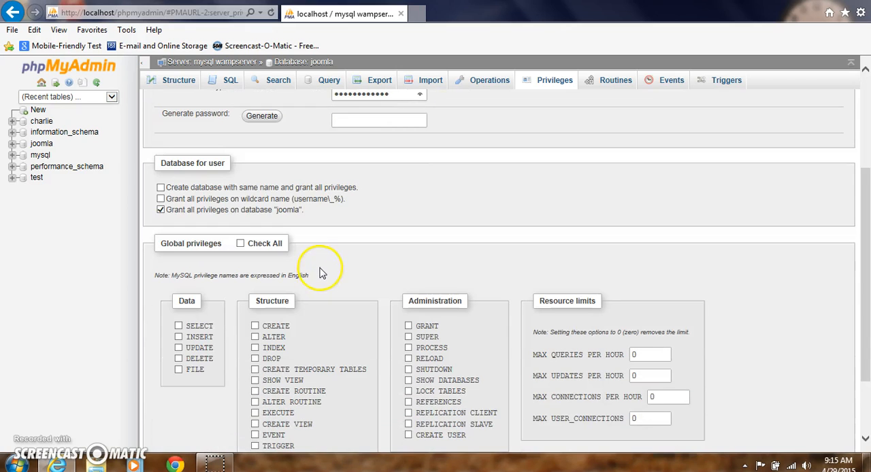
left_click(240, 244)
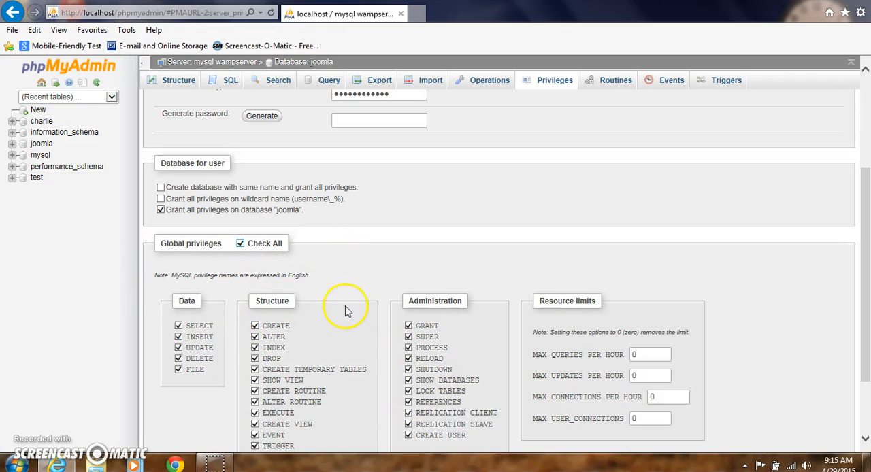
scroll(345, 311, "down", 2)
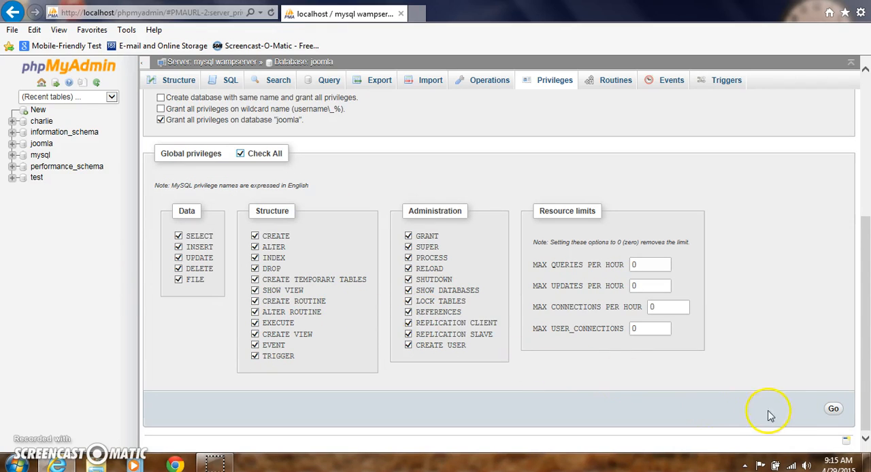
left_click(831, 412)
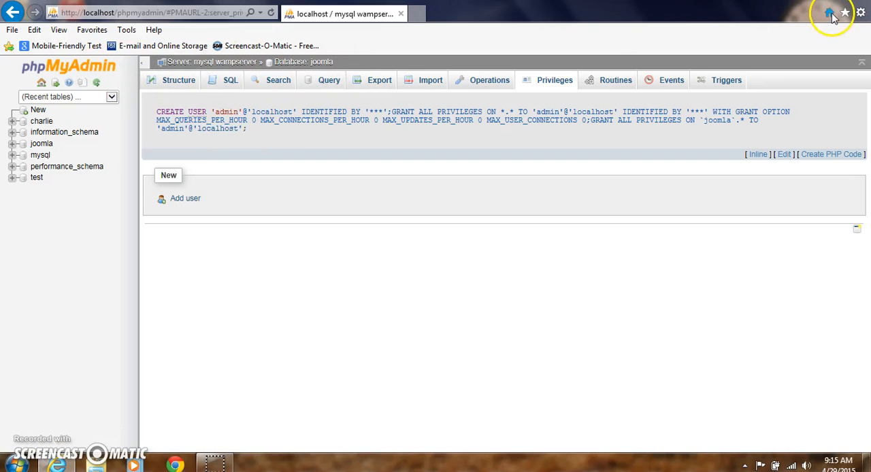
left_click(855, 1)
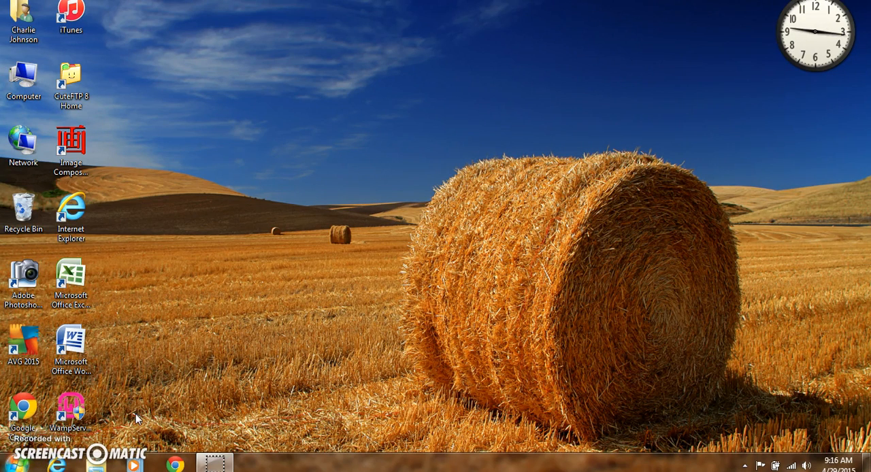
Step: Open Internet Explorer and go to the joomla.org website
double_click(72, 209)
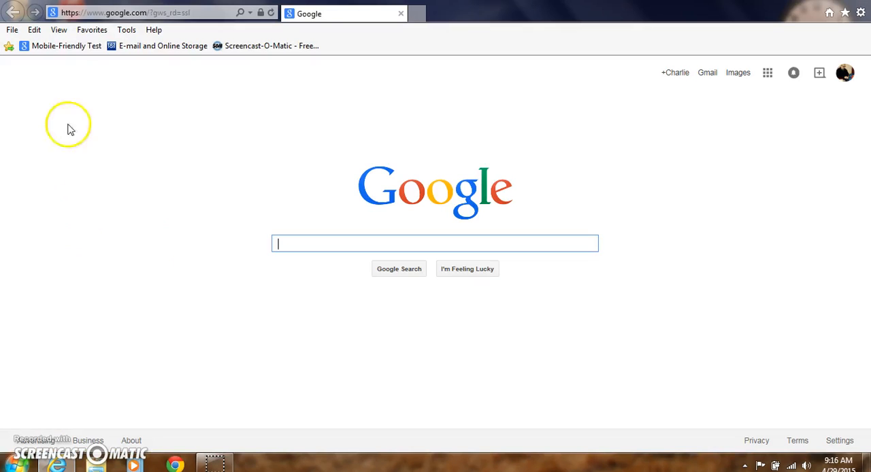
left_click(92, 12)
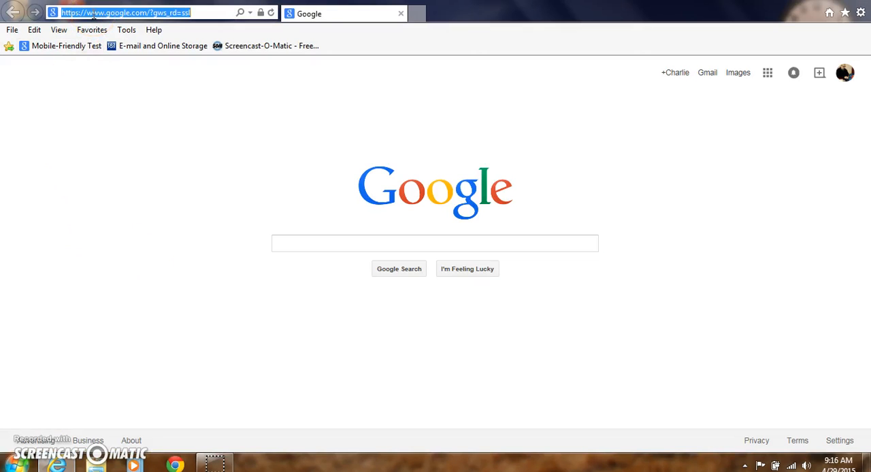
type("joomla")
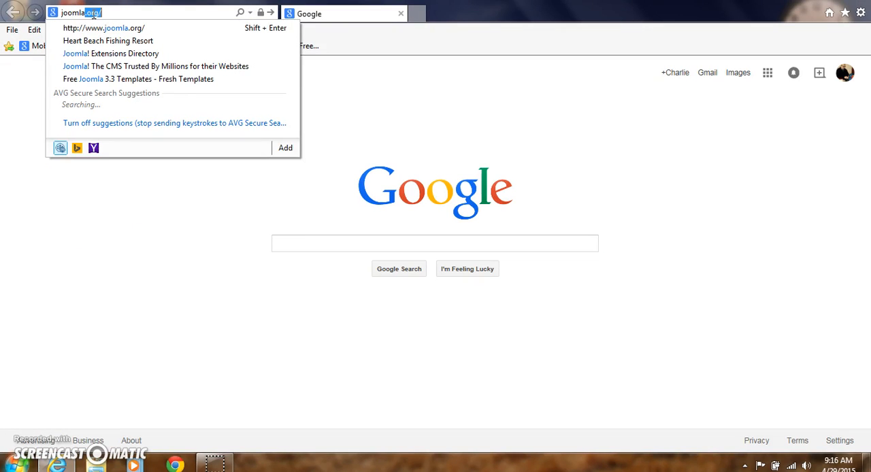
type(".org")
key("Return")
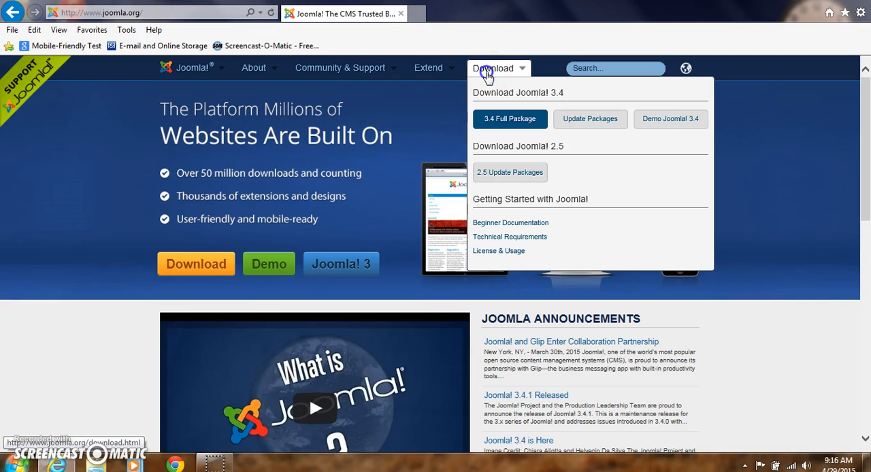
Step: Open the Joomla download page, request the Joomla! 3.4.1 Full Package ZIP, and dismiss the download offer
left_click(487, 73)
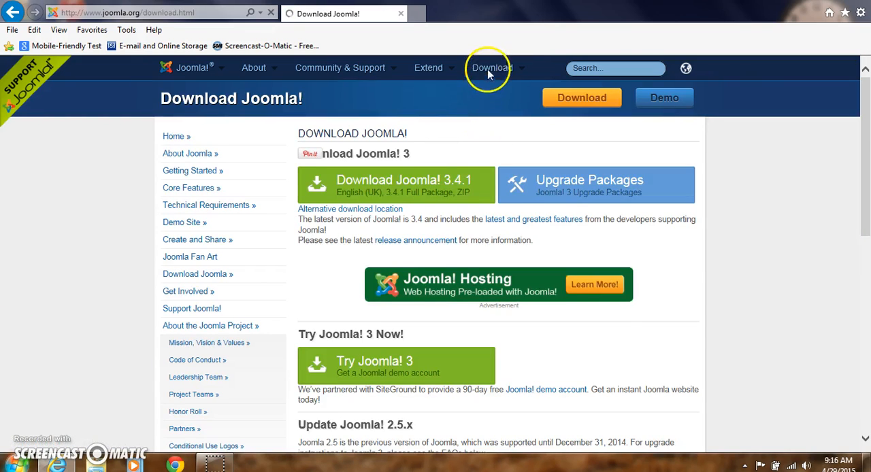
mouse_move(487, 73)
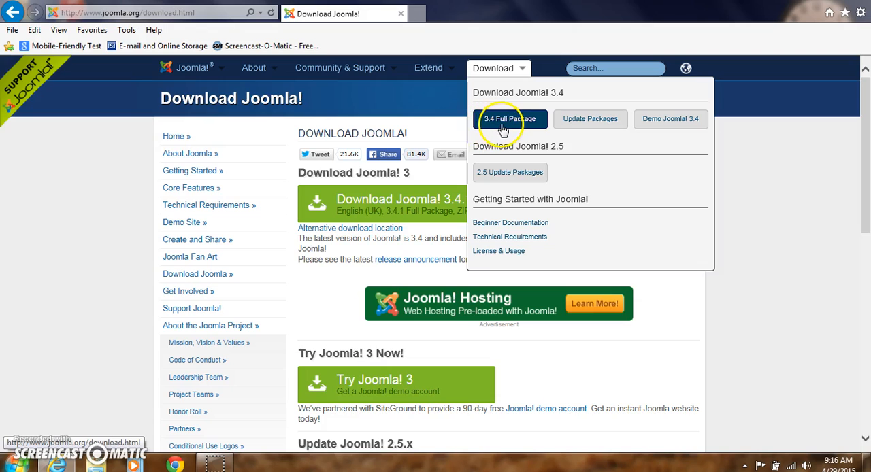
left_click(502, 123)
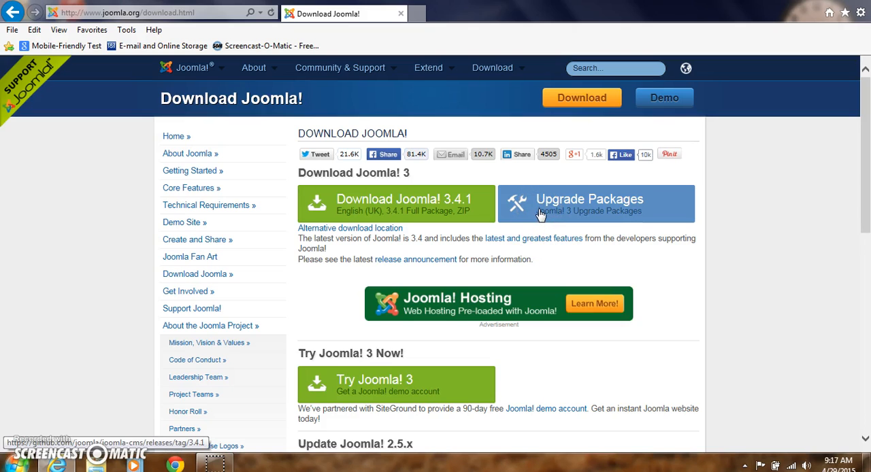
left_click(366, 211)
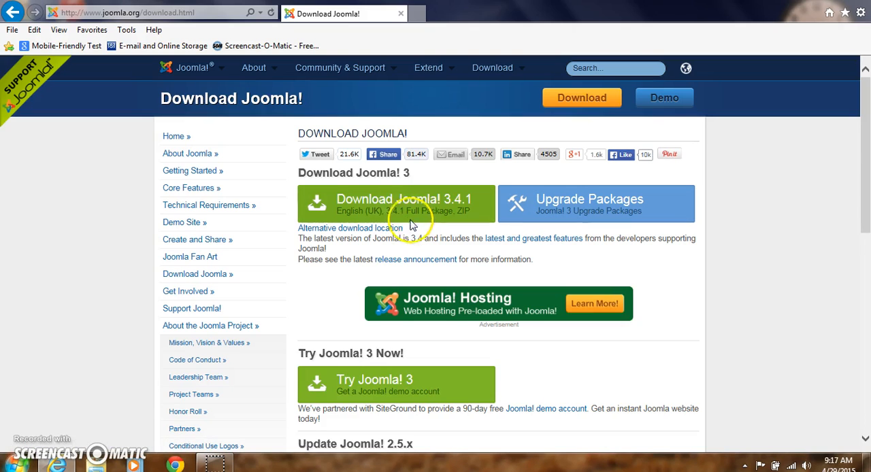
left_click(363, 213)
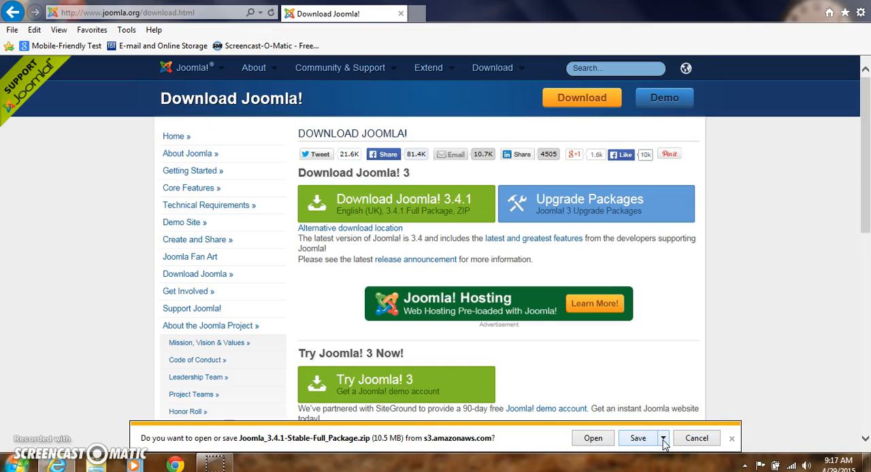
left_click(731, 439)
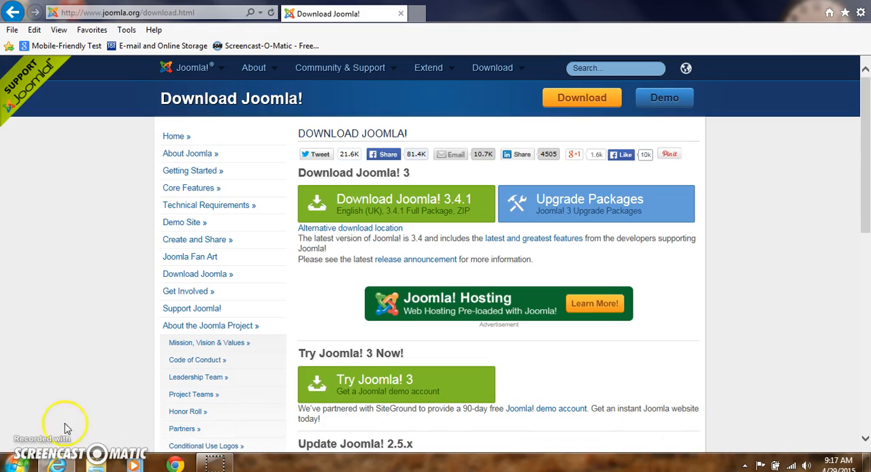
Step: Switch to Windows Explorer and open the joomla folder on Local Disk (C:)
right_click(19, 467)
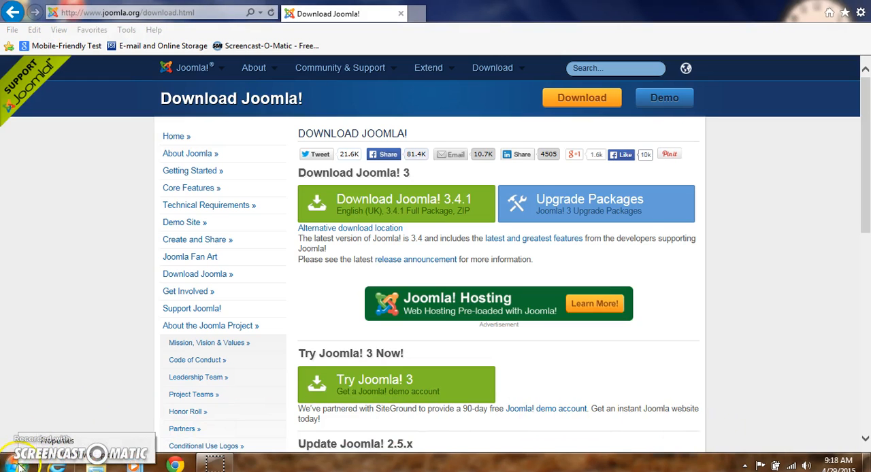
left_click(32, 463)
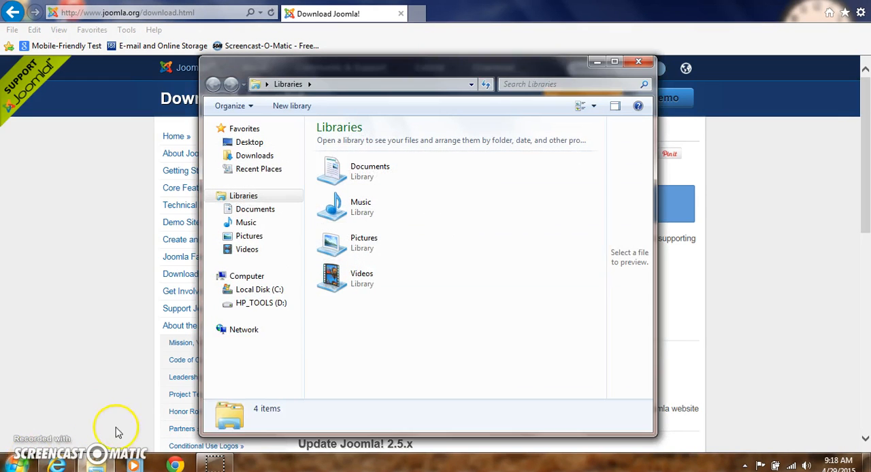
left_click(248, 291)
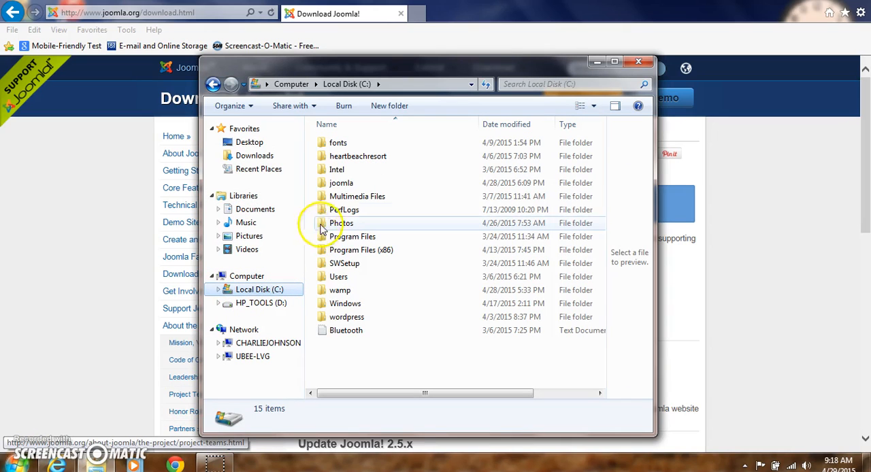
left_click(335, 190)
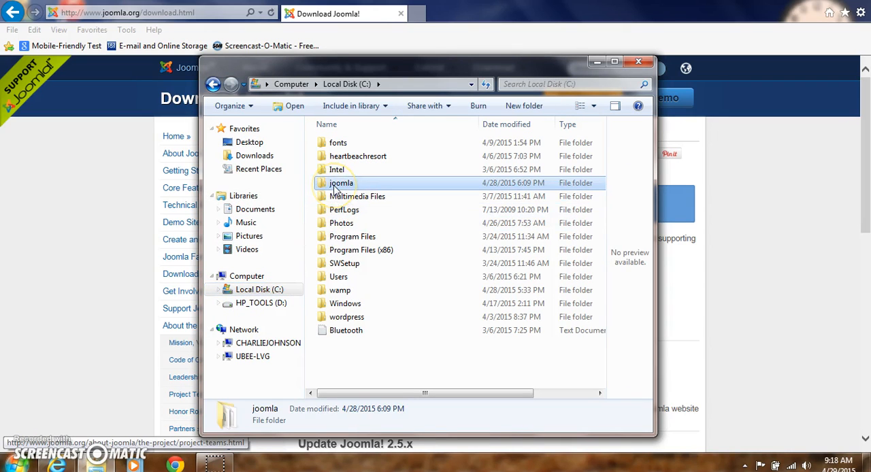
left_click(329, 189)
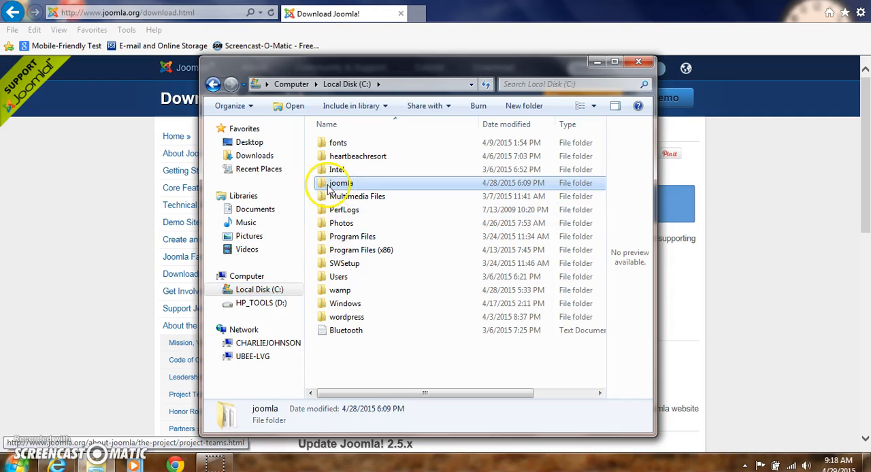
double_click(327, 189)
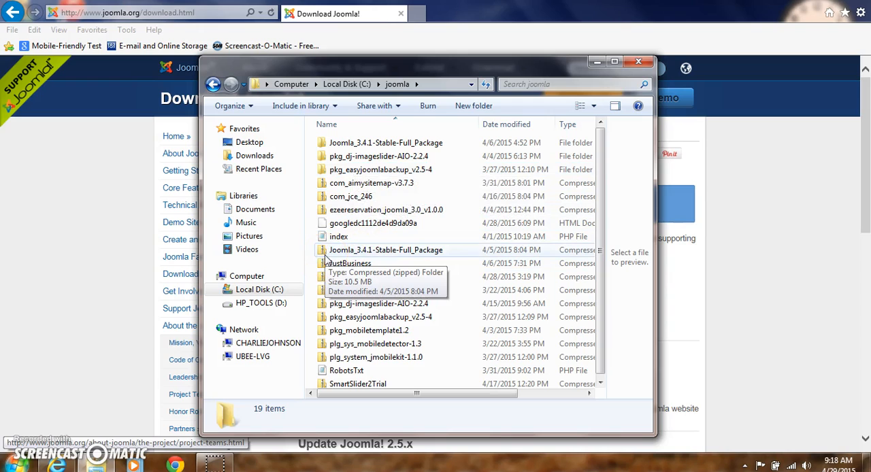
left_click(383, 254)
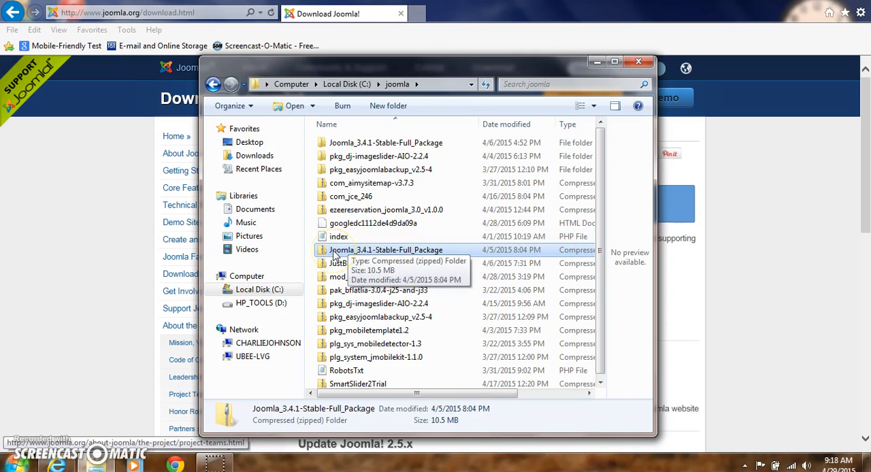
right_click(333, 254)
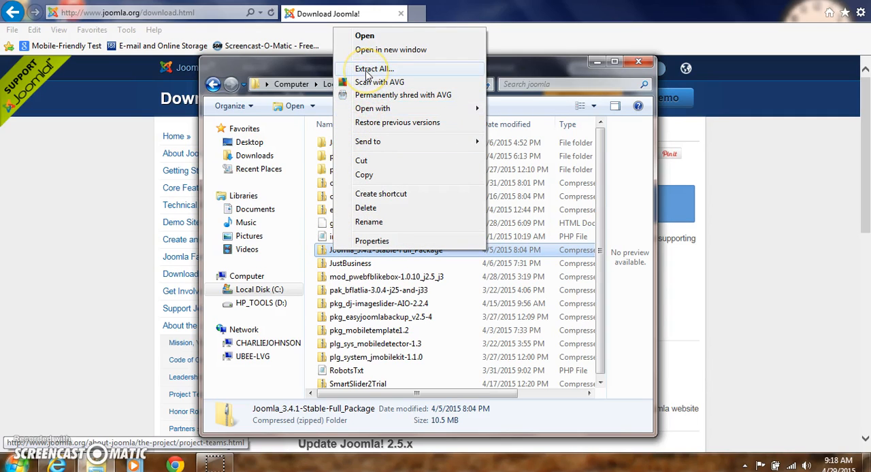
left_click(396, 258)
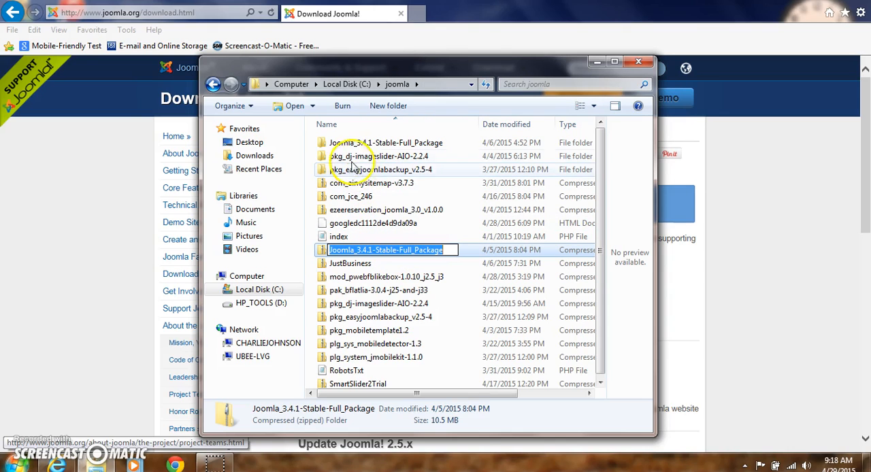
Step: Copy all files and folders inside the extracted Joomla_3.4.1-Stable-Full_Package folder
left_click(345, 145)
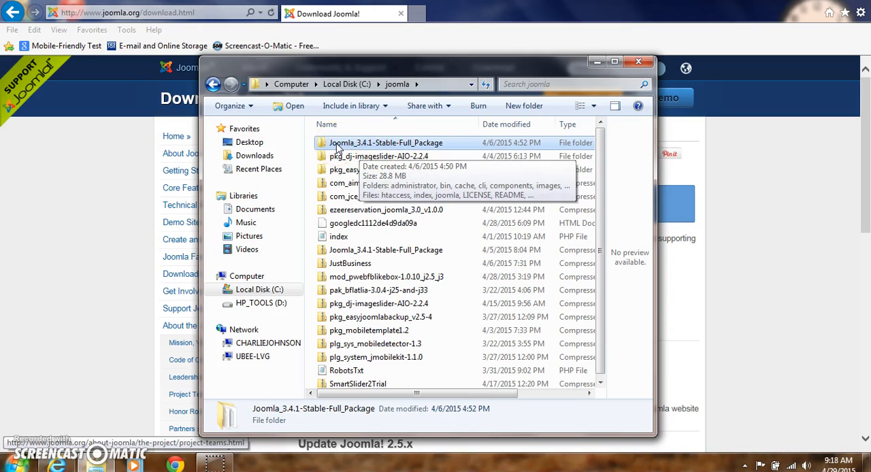
double_click(337, 144)
left_click(337, 146)
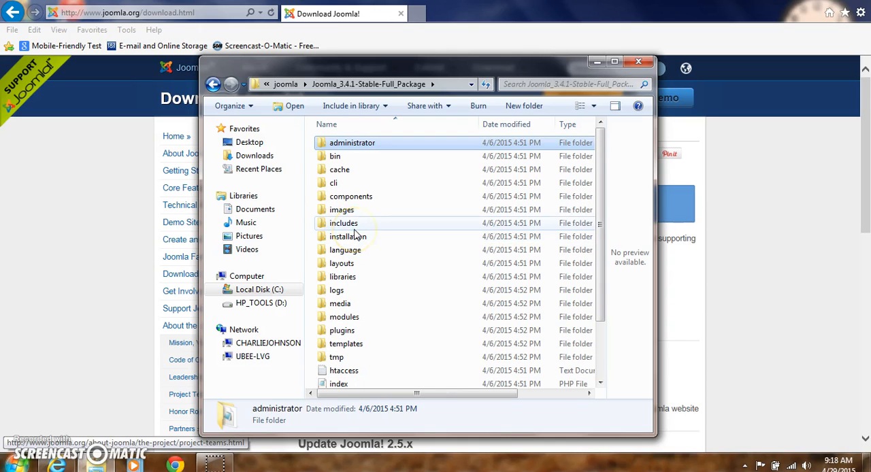
key("ctrl+a")
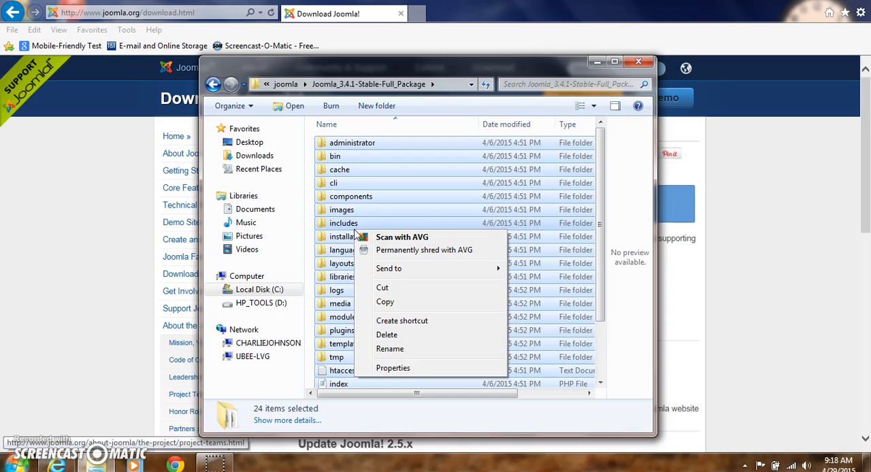
left_click(364, 304)
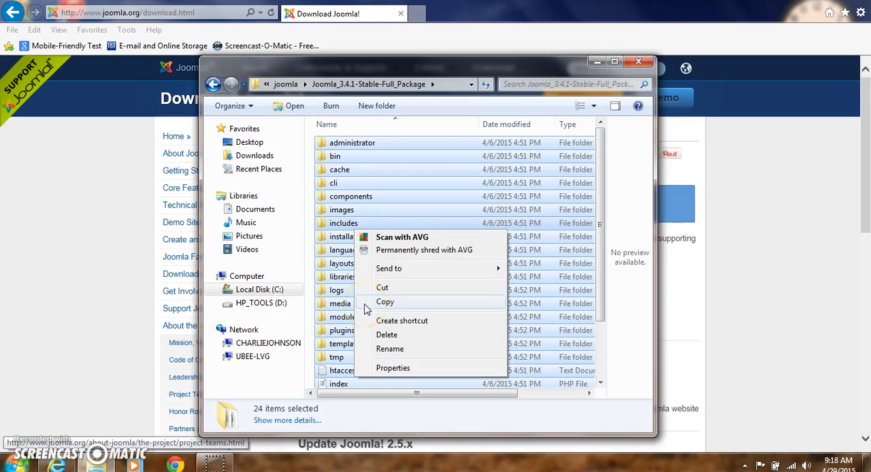
Step: Paste the copied Joomla files into C:\wamp\www and close the Explorer window once copying finishes
left_click(266, 291)
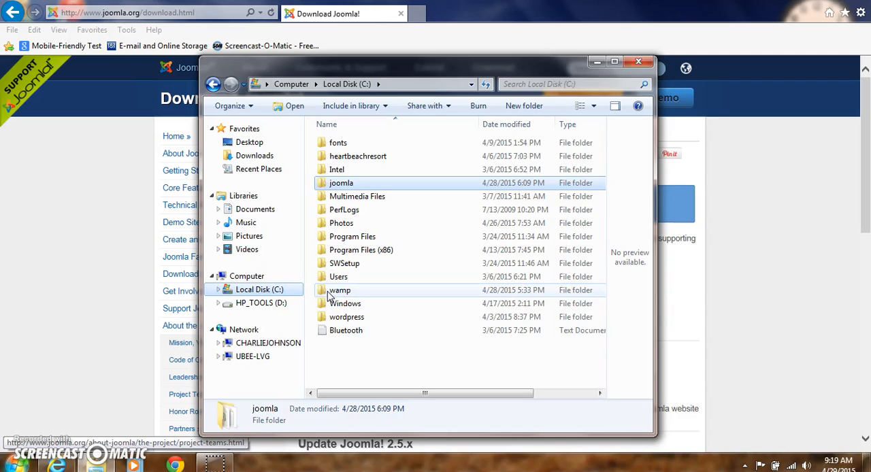
double_click(328, 291)
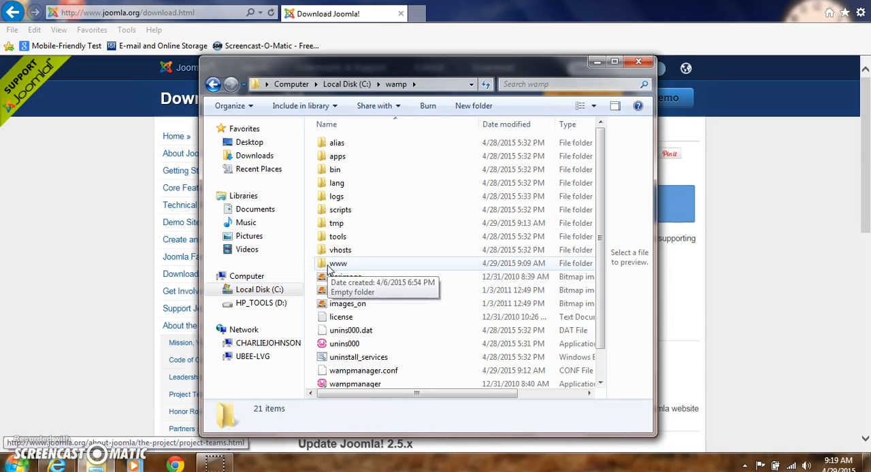
double_click(329, 267)
right_click(350, 216)
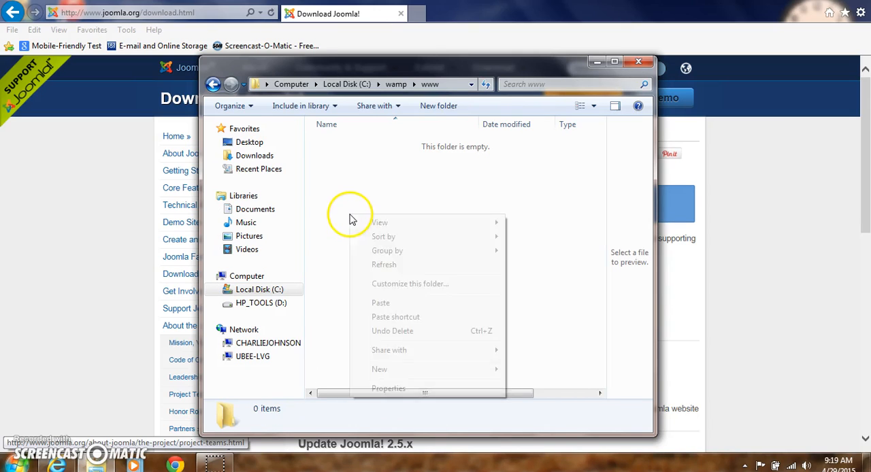
left_click(379, 303)
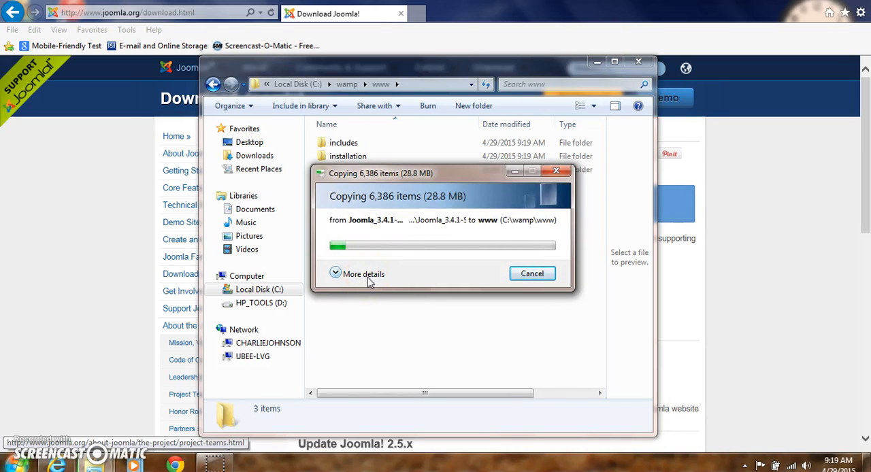
left_click(358, 280)
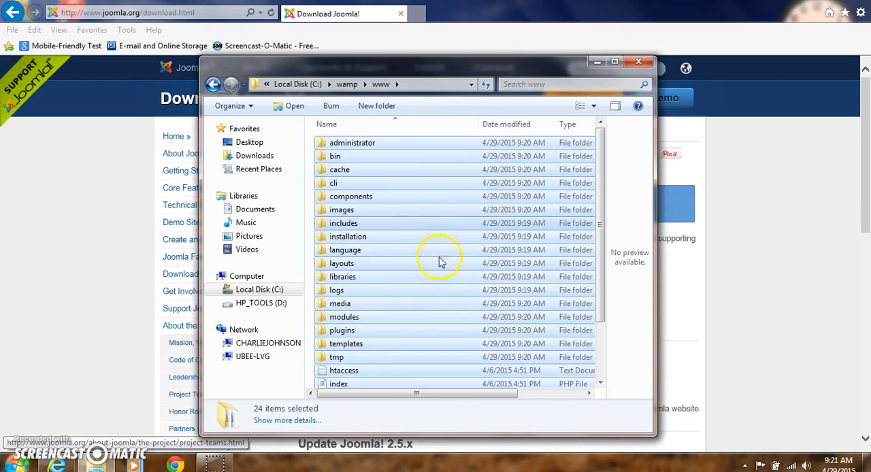
left_click(638, 63)
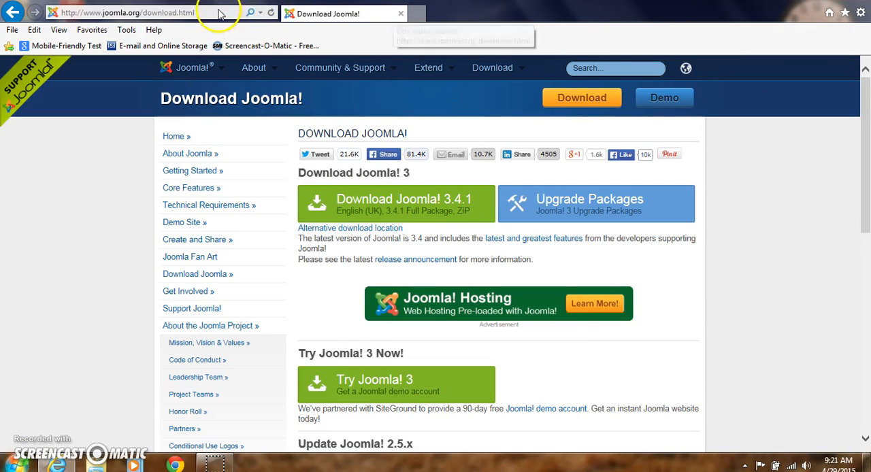
Step: Load localhost in the browser to start the Joomla! Web Installer
left_click(196, 12)
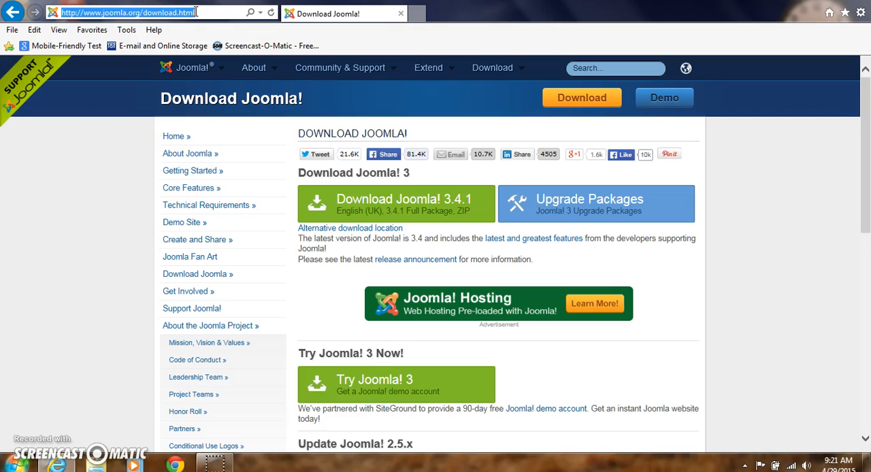
type("local")
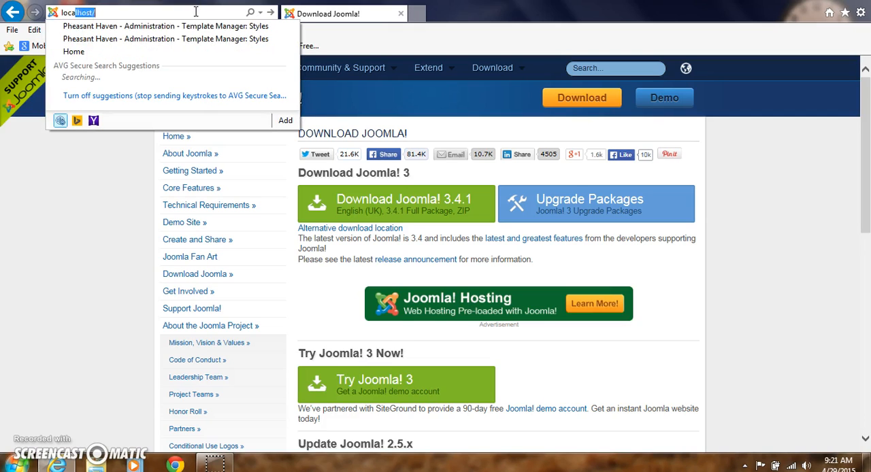
type("host")
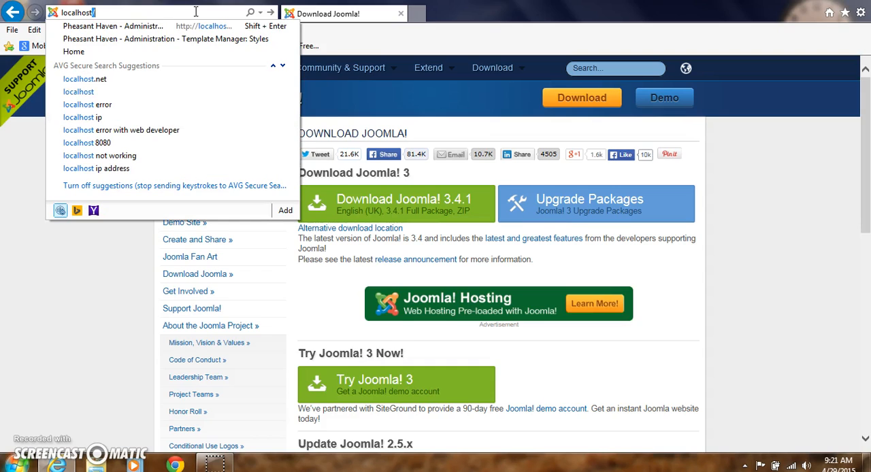
key("Return")
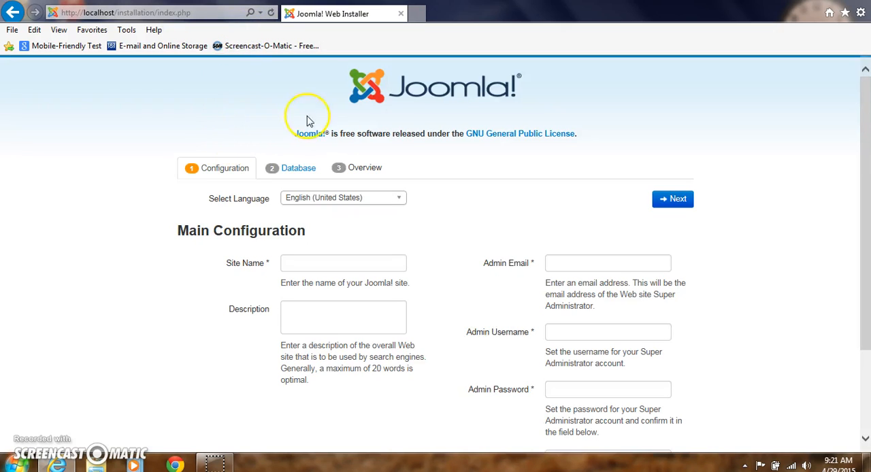
Step: Fill in the main configuration with site name Test Site, the administrator's email address and admin username admin
left_click(320, 263)
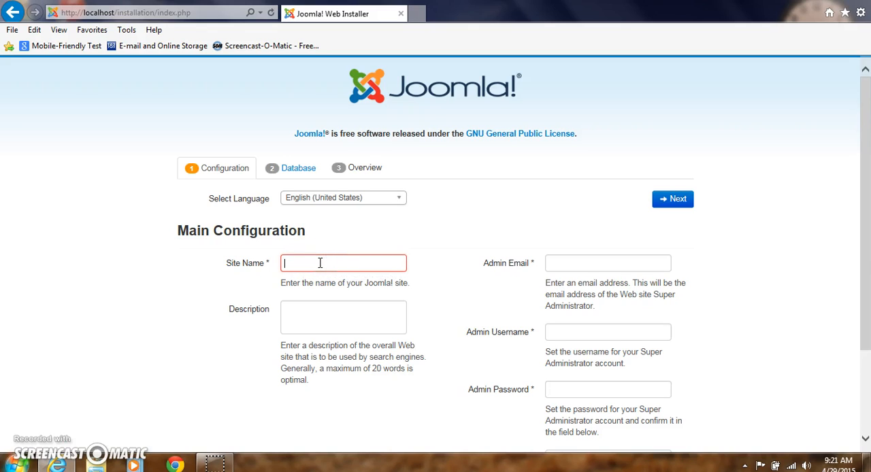
type("Test Site")
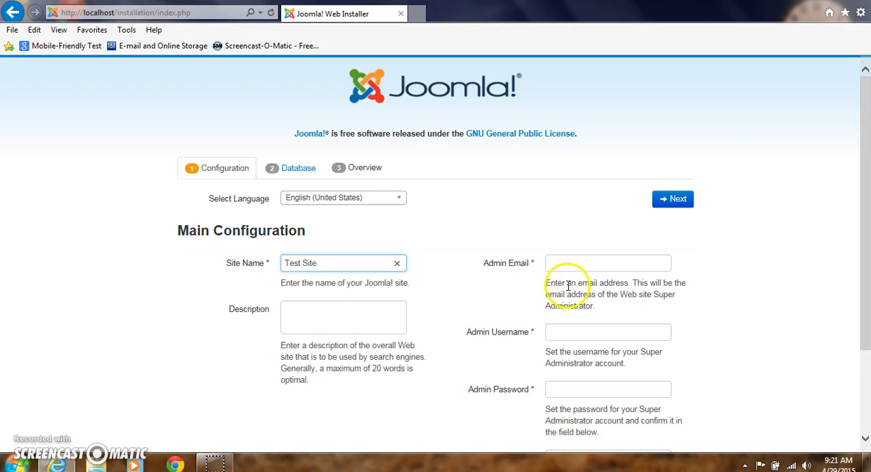
left_click(567, 259)
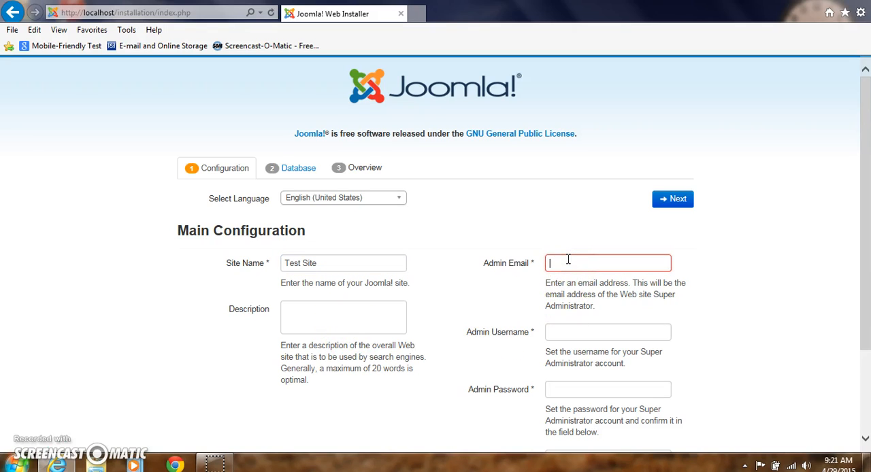
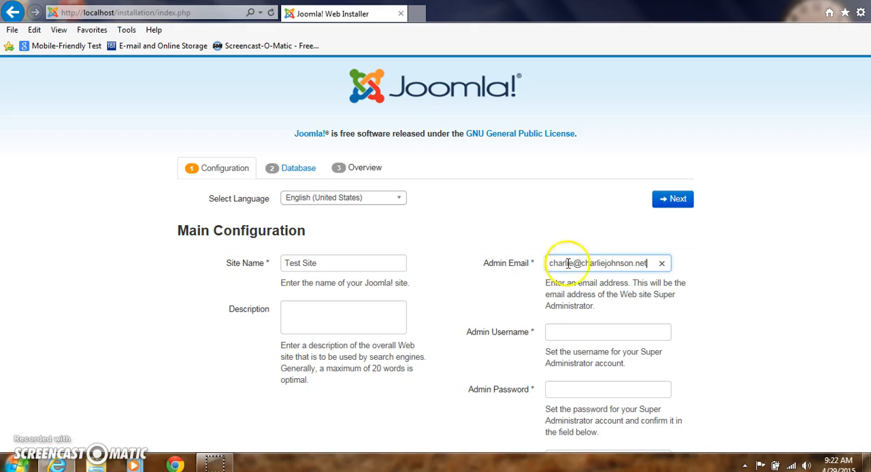
left_click(566, 330)
type("a")
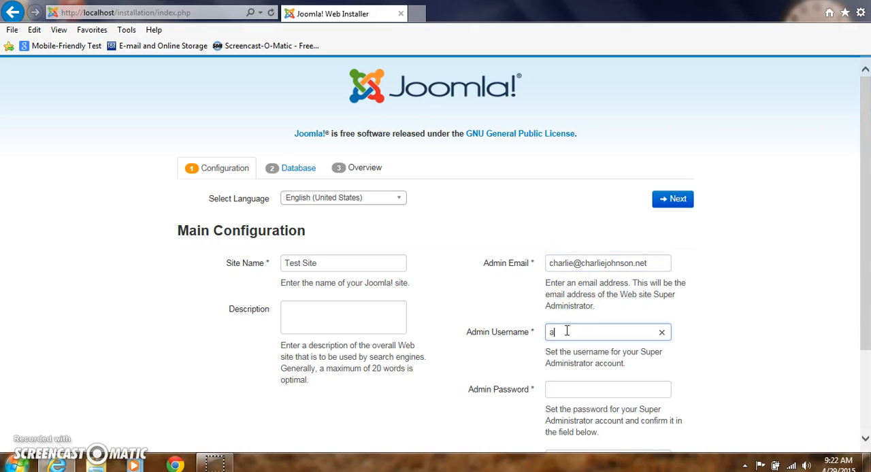
type("dmin")
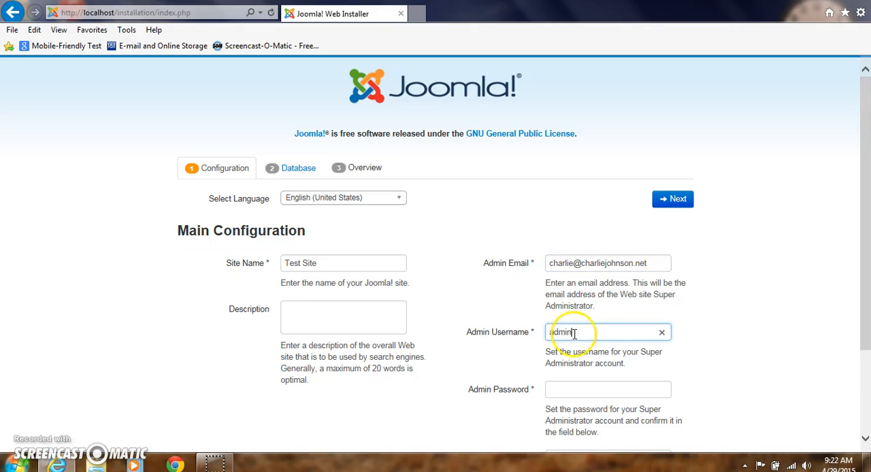
Step: Enter and confirm the admin password, and continue to the database configuration
scroll(574, 336, "down", 2)
left_click(581, 282)
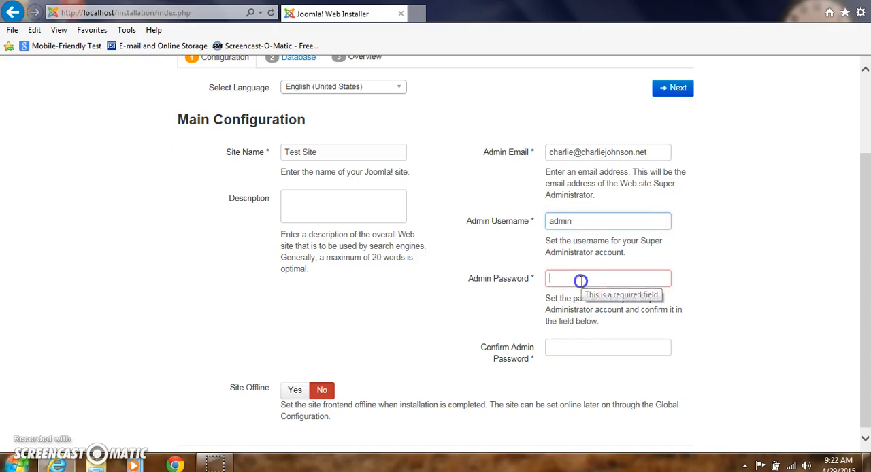
type("p")
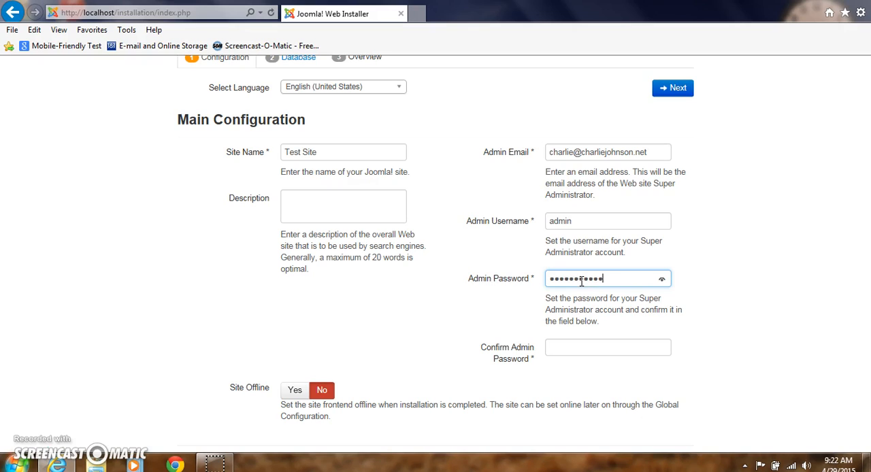
left_click(563, 347)
type("p")
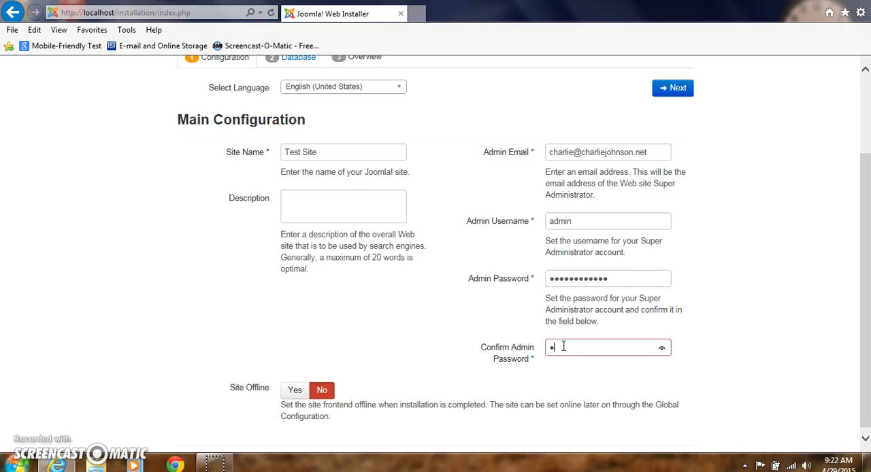
type("assw")
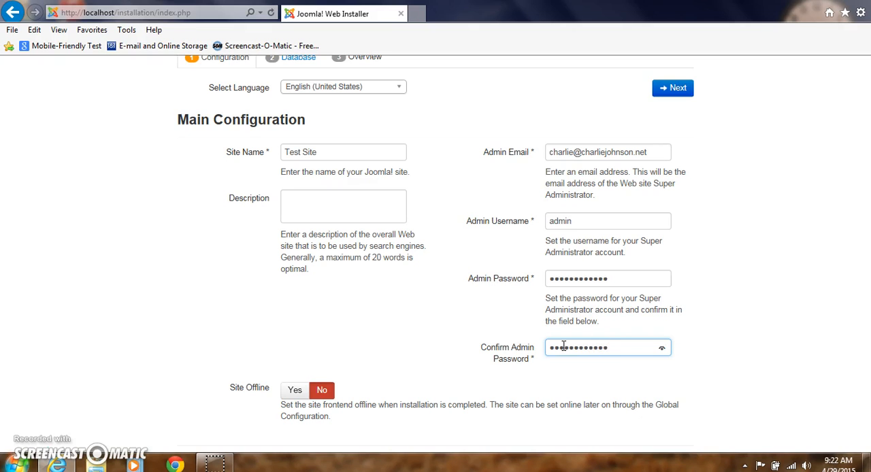
scroll(564, 347, "up", 3)
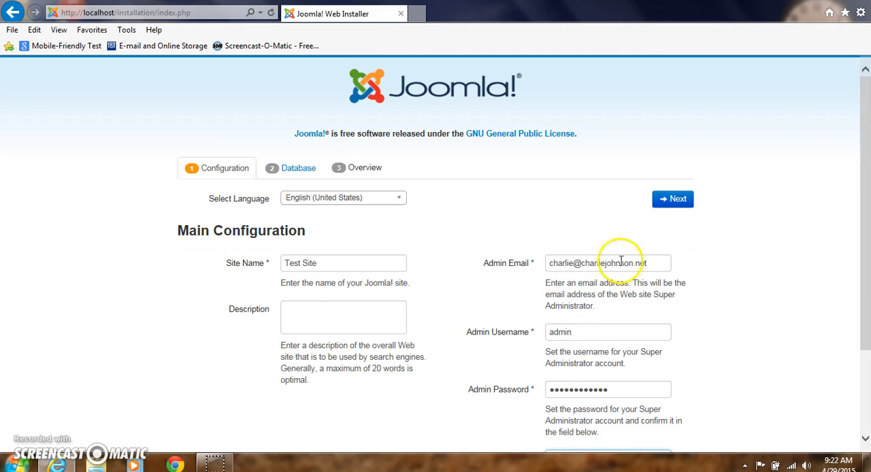
left_click(672, 203)
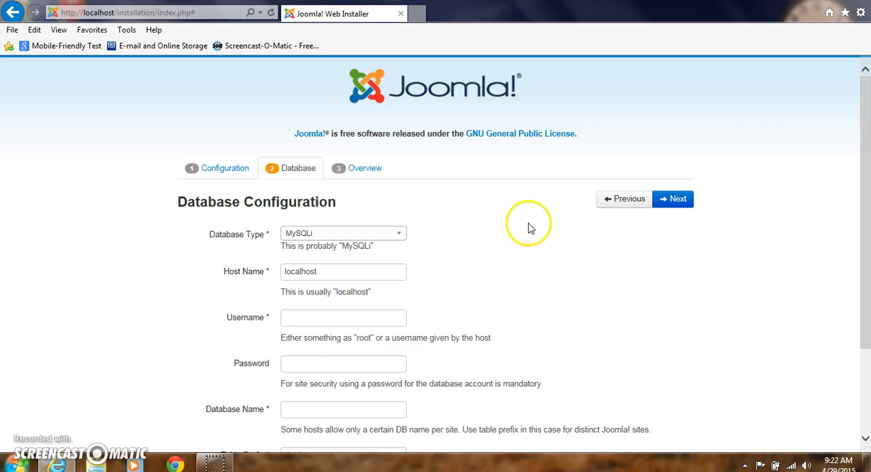
Step: Set the database username to admin and enter the database account password
scroll(435, 252, "down", 1)
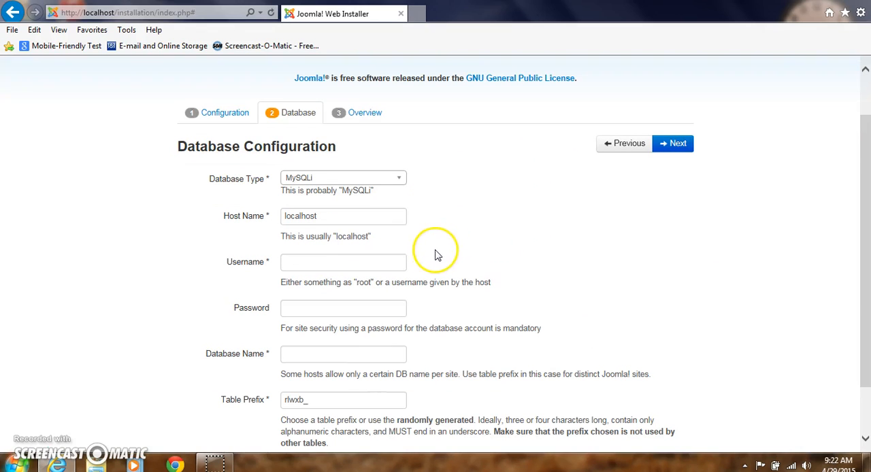
left_click(329, 263)
type("admin")
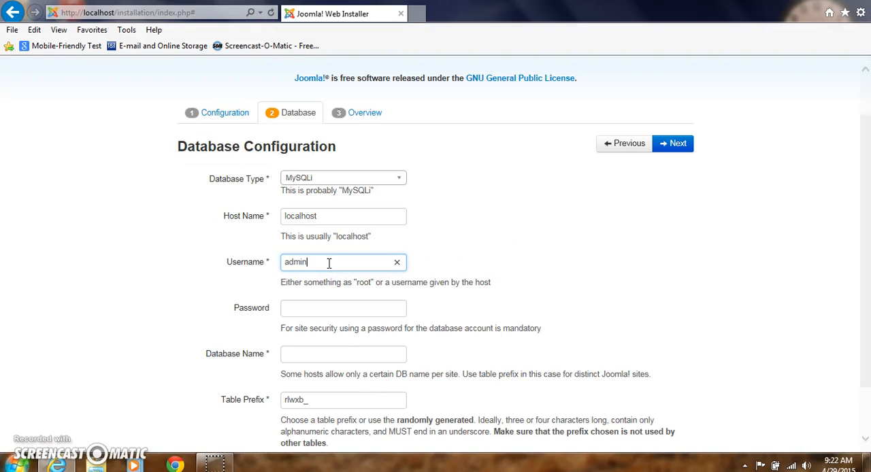
left_click(312, 307)
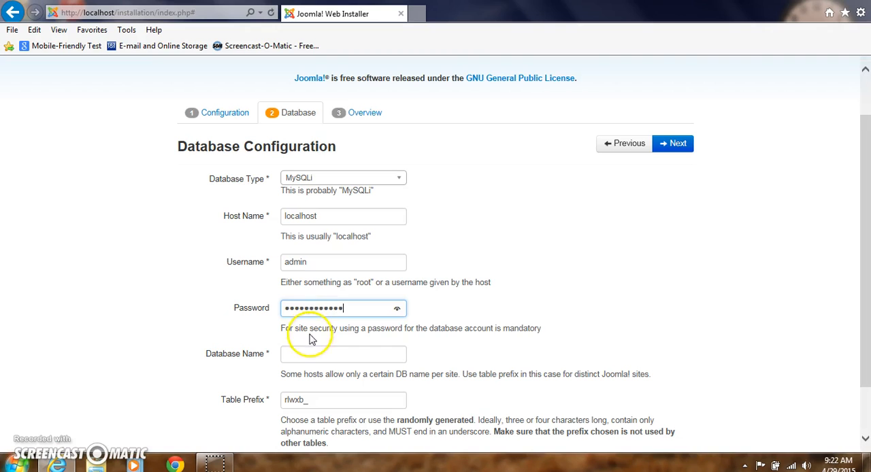
Step: Set the database name to joomla, keep the generated table prefix, and continue to the installation overview
left_click(304, 353)
type("jooml")
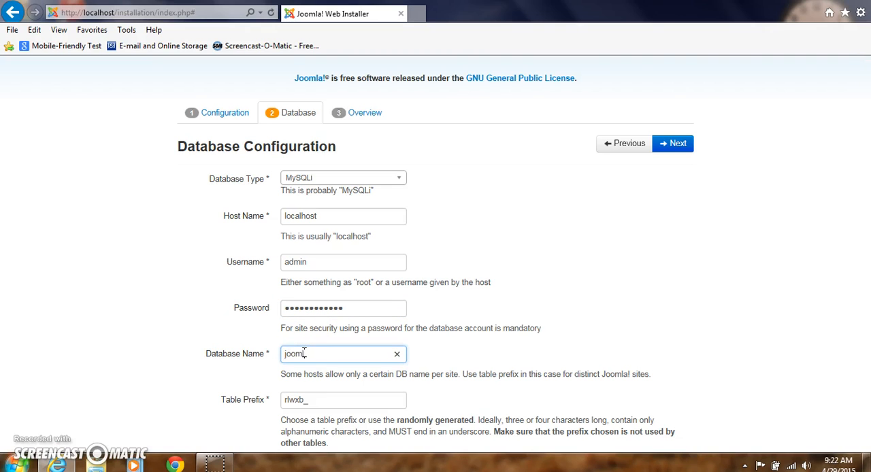
type("a")
scroll(304, 353, "down", 1)
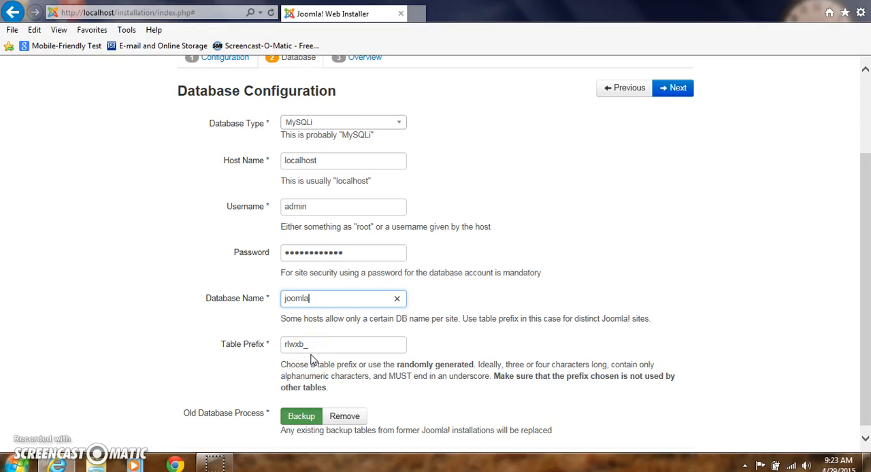
left_click(310, 344)
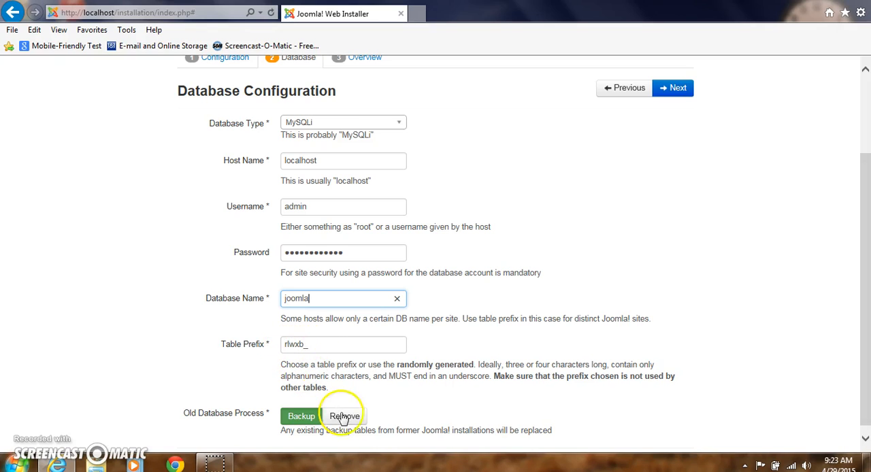
scroll(684, 258, "up", 3)
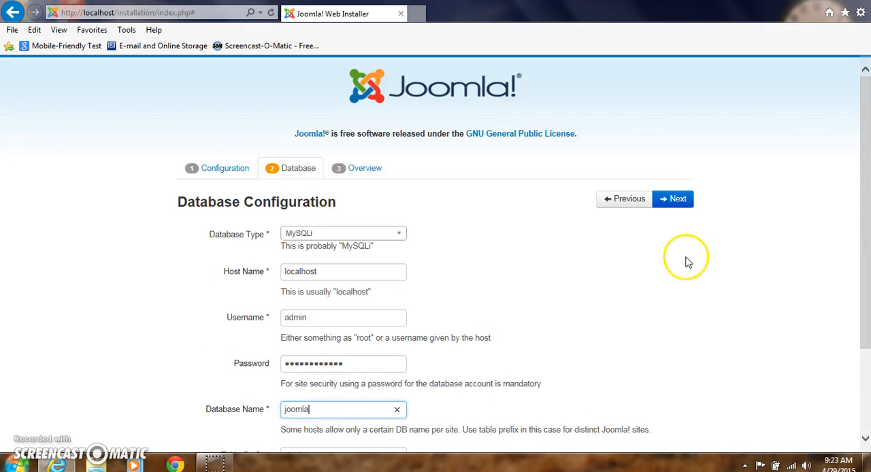
left_click(678, 199)
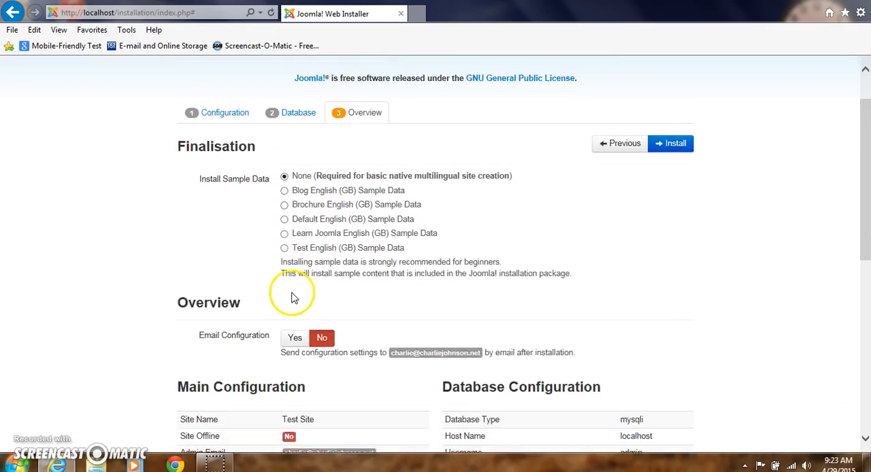
Step: Review the main and database configuration summary, and start the Joomla installation without sample data
scroll(292, 295, "down", 3)
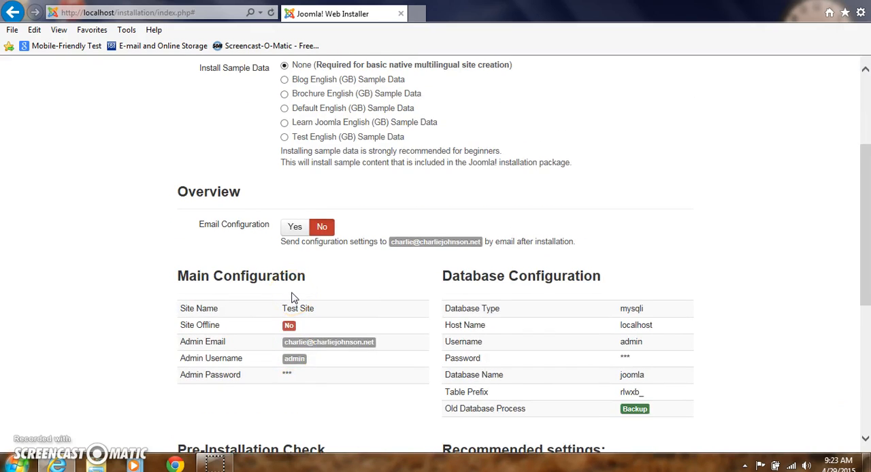
scroll(292, 295, "down", 1)
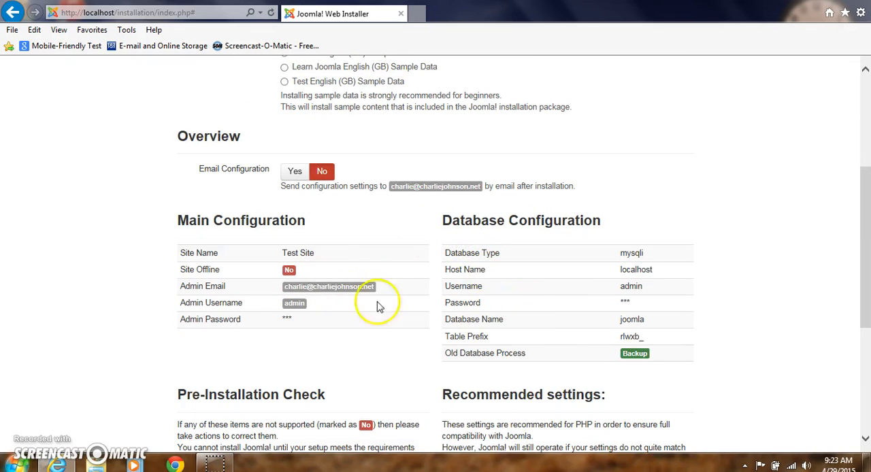
scroll(330, 268, "up", 4)
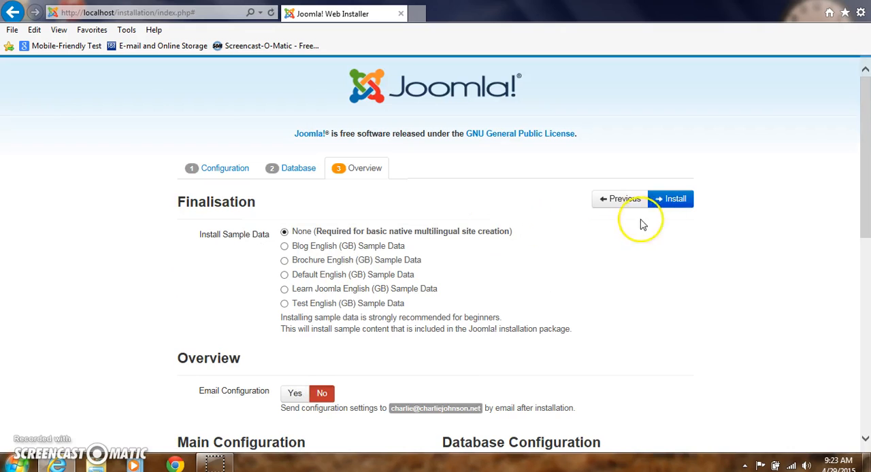
left_click(671, 202)
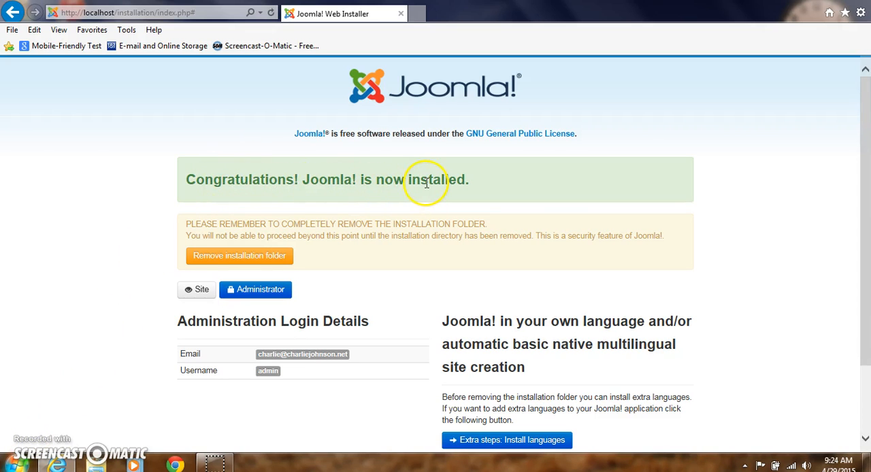
Step: Remove the installation folder and open the front page of the new site
left_click(207, 260)
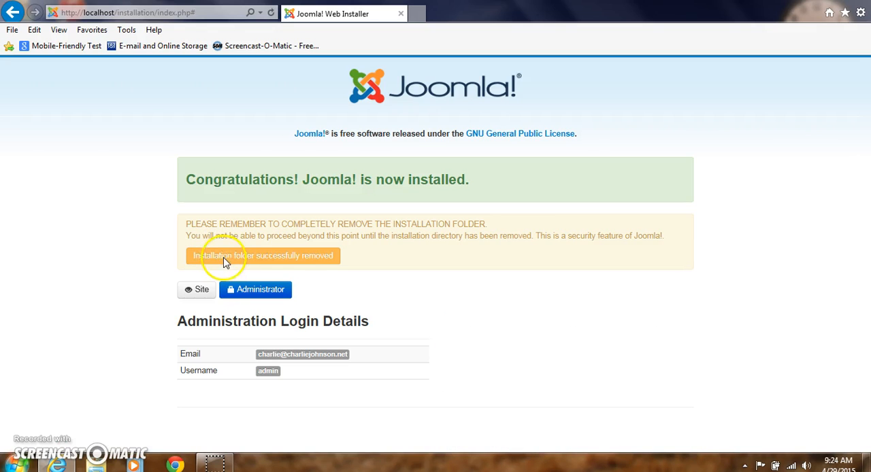
left_click(199, 291)
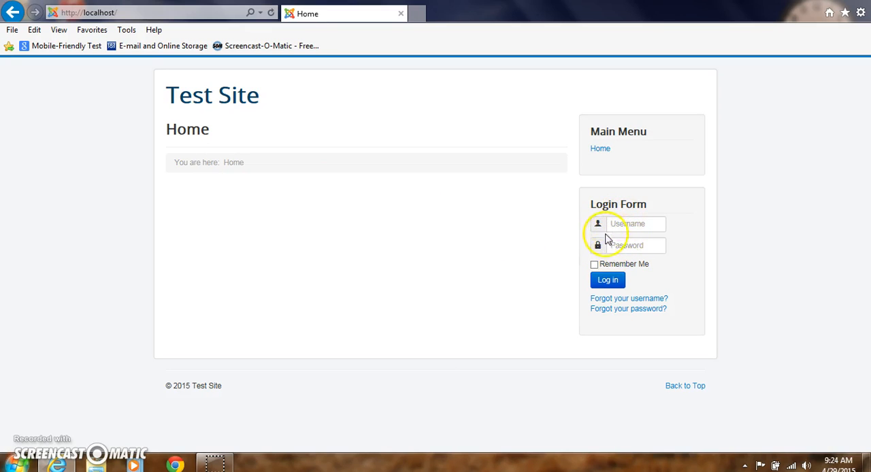
left_click(451, 238)
left_click(439, 268)
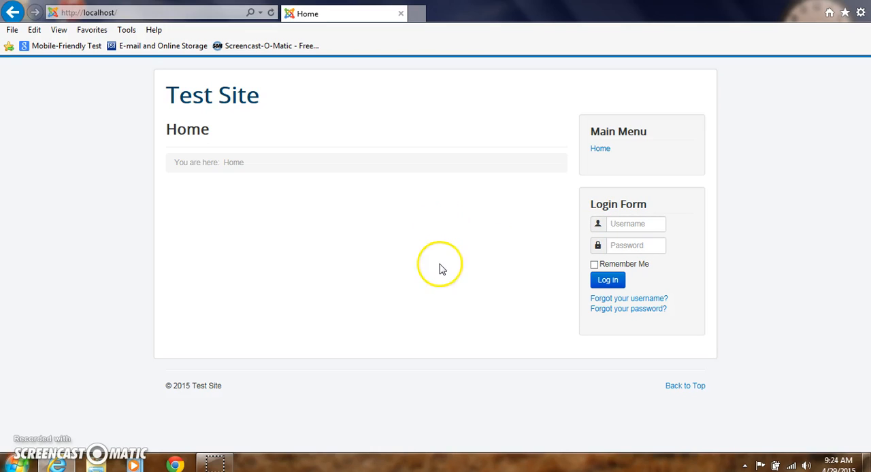
left_click(423, 257)
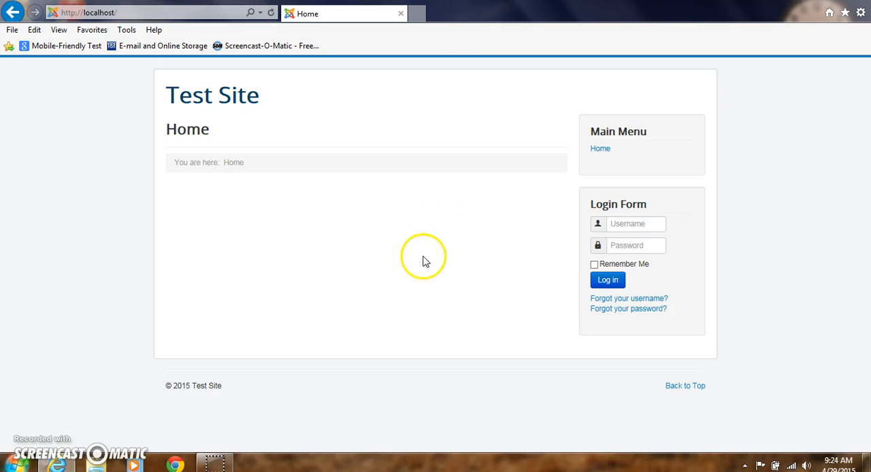